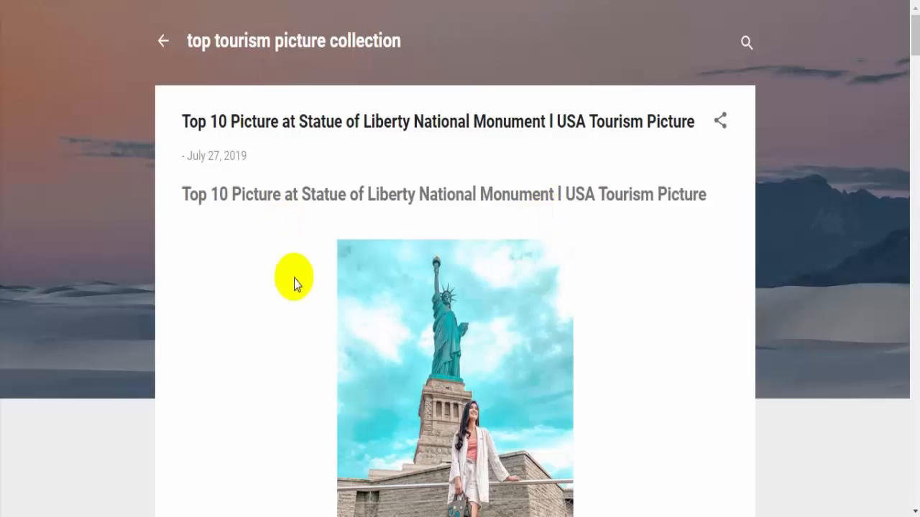
Examine where the in-article ad sits within the text of the Statue of Liberty blog post
{"action": "scroll", "coordinate": [294, 278], "scroll_direction": "down", "scroll_amount": 3}
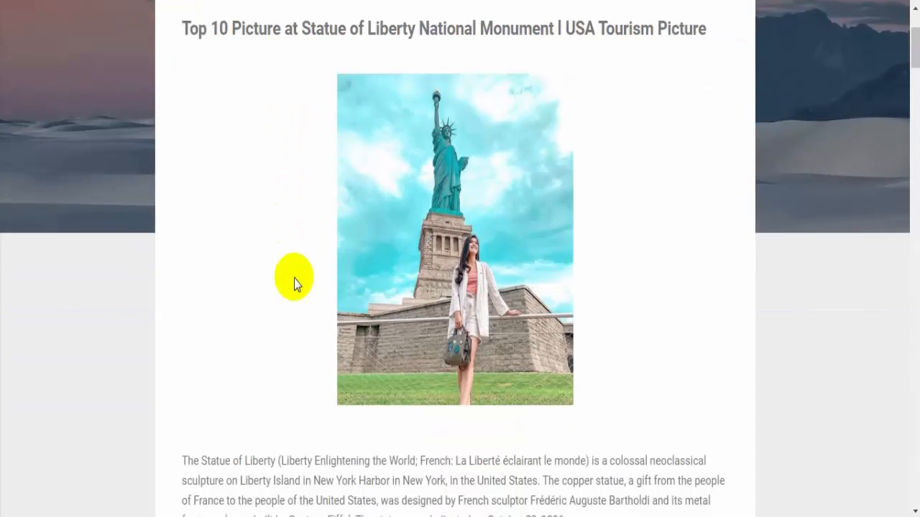
{"action": "scroll", "coordinate": [294, 279], "scroll_direction": "down", "scroll_amount": 3}
{"action": "scroll", "coordinate": [295, 278], "scroll_direction": "down", "scroll_amount": 3}
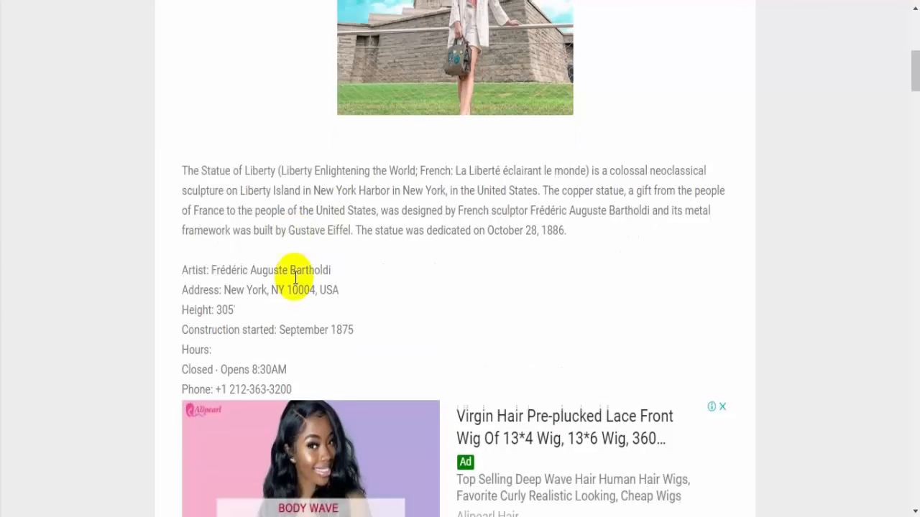
{"action": "scroll", "coordinate": [294, 280], "scroll_direction": "up", "scroll_amount": 8}
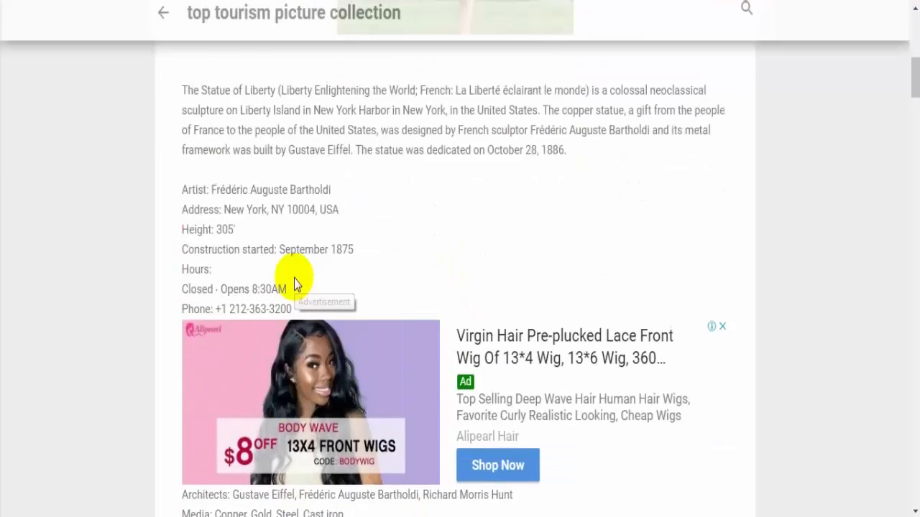
{"action": "scroll", "coordinate": [208, 259], "scroll_direction": "down", "scroll_amount": 8}
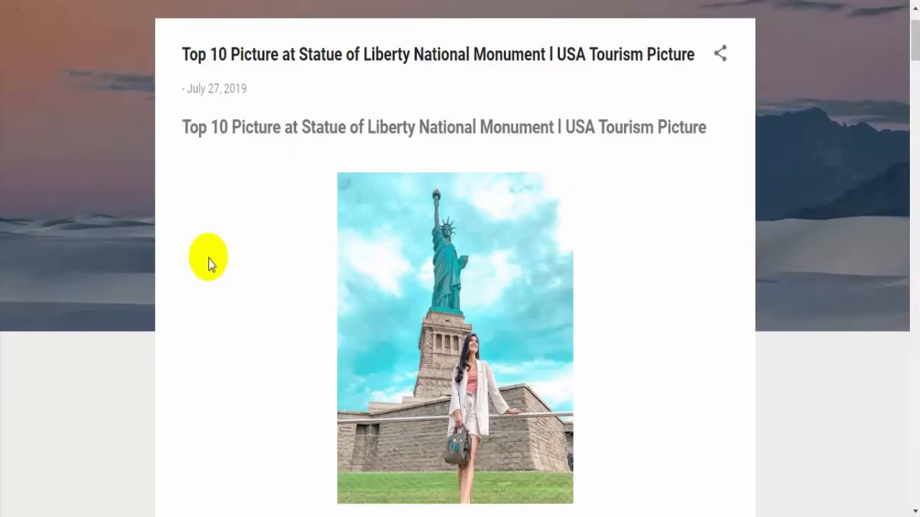
{"action": "scroll", "coordinate": [180, 99], "scroll_direction": "up", "scroll_amount": 3}
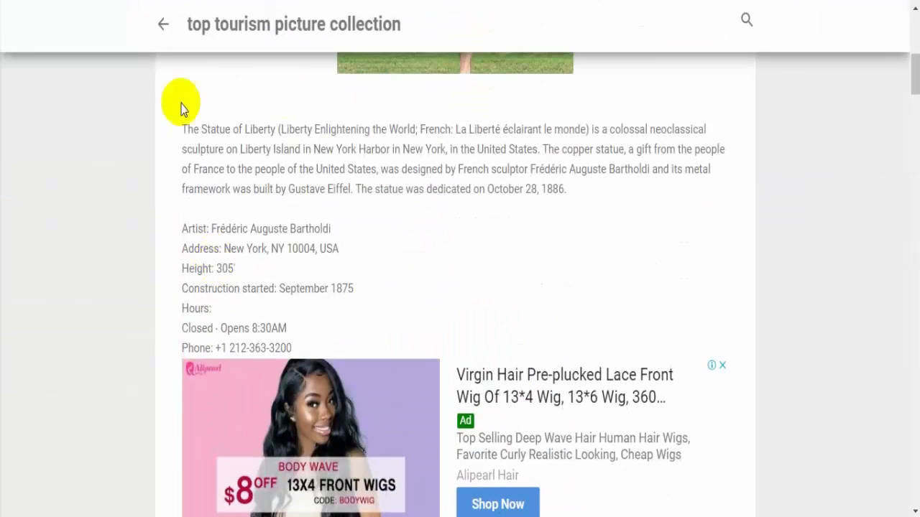
{"action": "scroll", "coordinate": [267, 257], "scroll_direction": "down", "scroll_amount": 3}
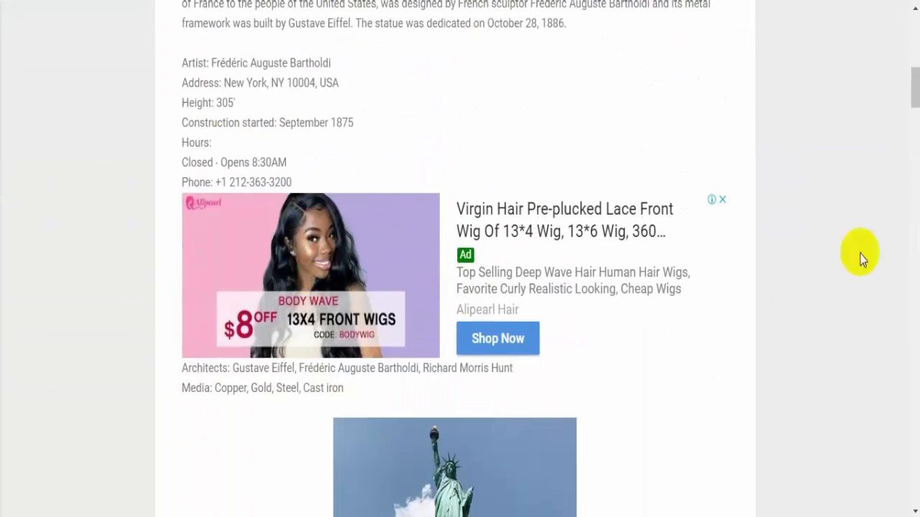
{"action": "left_click", "coordinate": [302, 265]}
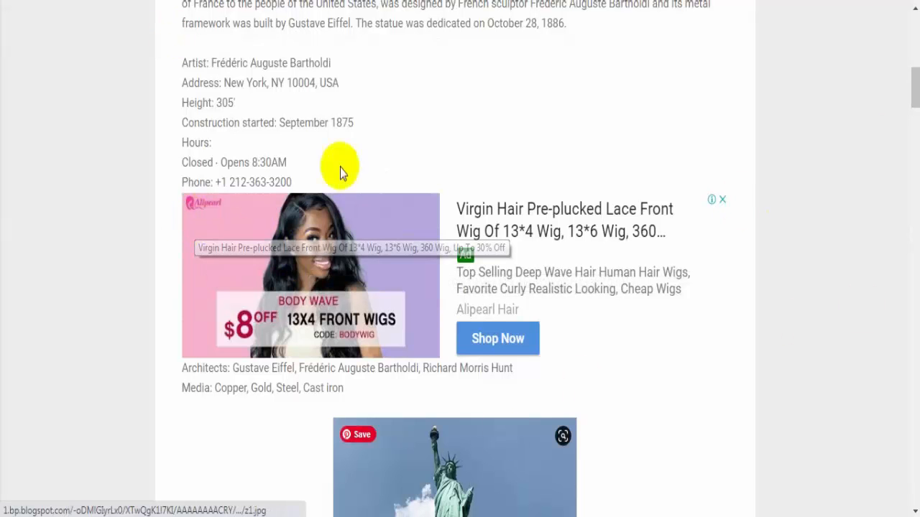
{"action": "scroll", "coordinate": [413, 250], "scroll_direction": "up", "scroll_amount": 2}
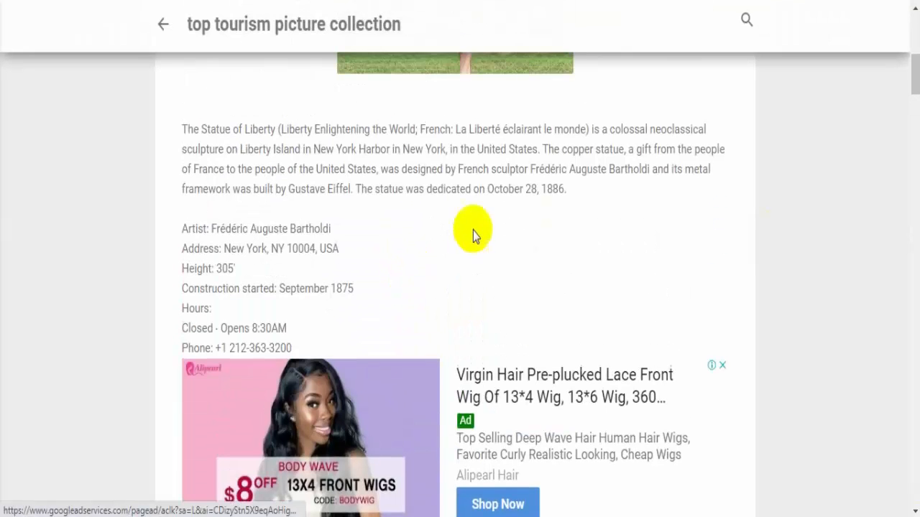
{"action": "scroll", "coordinate": [336, 295], "scroll_direction": "down", "scroll_amount": 2}
{"action": "left_click", "coordinate": [338, 292]}
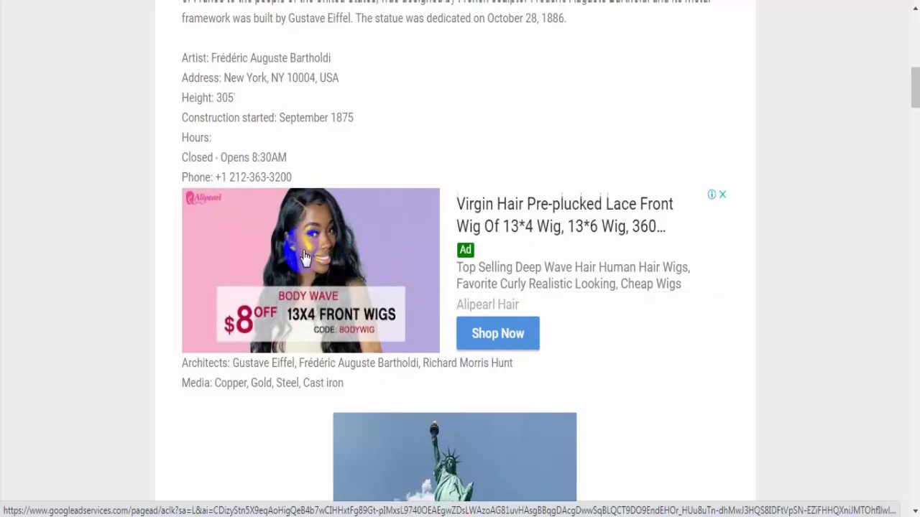
Look through the post's pictures and comments, and recheck the ad's position between the monument details
{"action": "scroll", "coordinate": [307, 256], "scroll_direction": "down", "scroll_amount": 3}
{"action": "scroll", "coordinate": [307, 256], "scroll_direction": "down", "scroll_amount": 17}
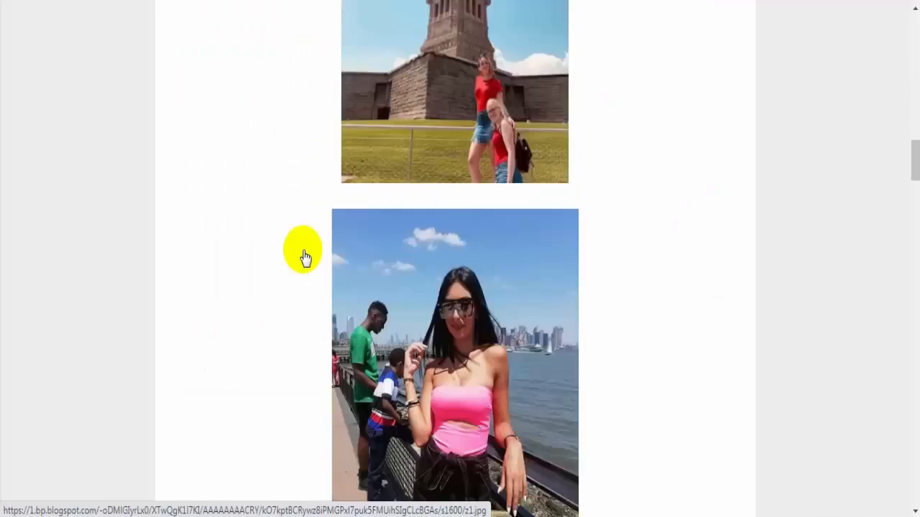
{"action": "scroll", "coordinate": [305, 256], "scroll_direction": "down", "scroll_amount": 4}
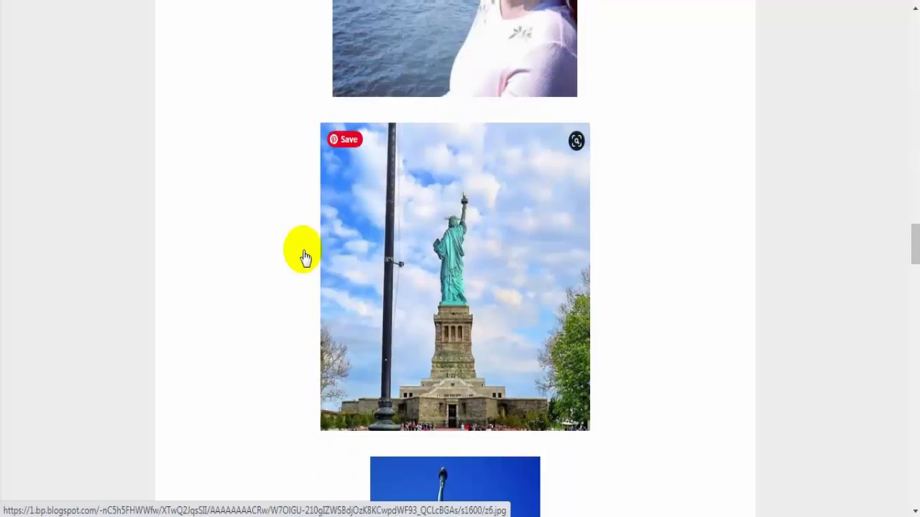
{"action": "scroll", "coordinate": [305, 257], "scroll_direction": "down", "scroll_amount": 12}
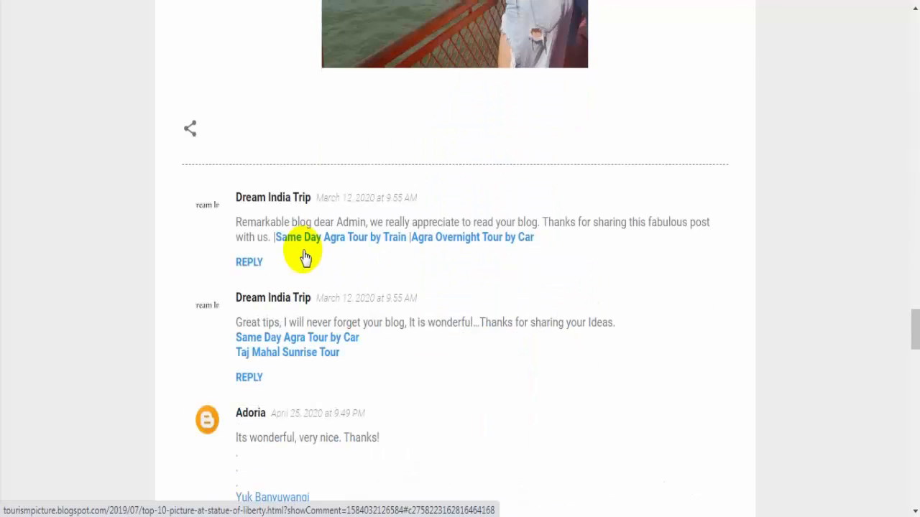
{"action": "scroll", "coordinate": [306, 256], "scroll_direction": "up", "scroll_amount": 20}
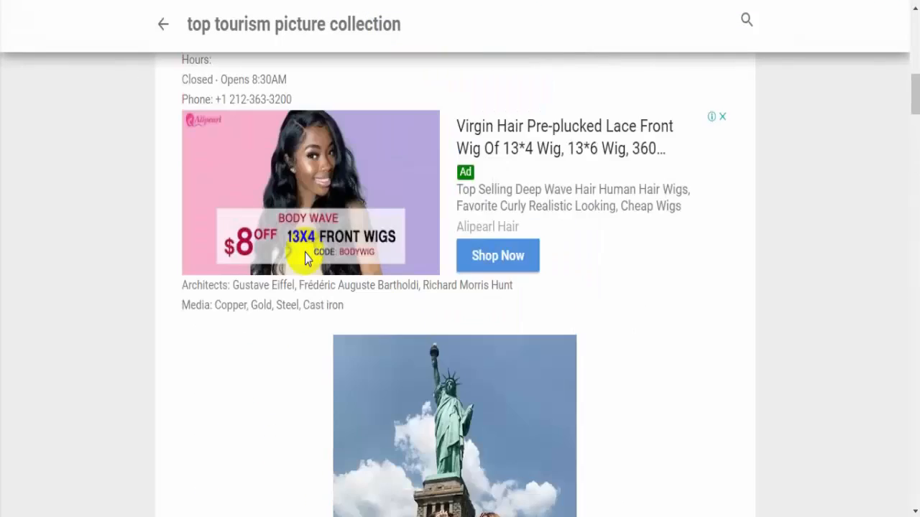
{"action": "scroll", "coordinate": [306, 256], "scroll_direction": "down", "scroll_amount": 3}
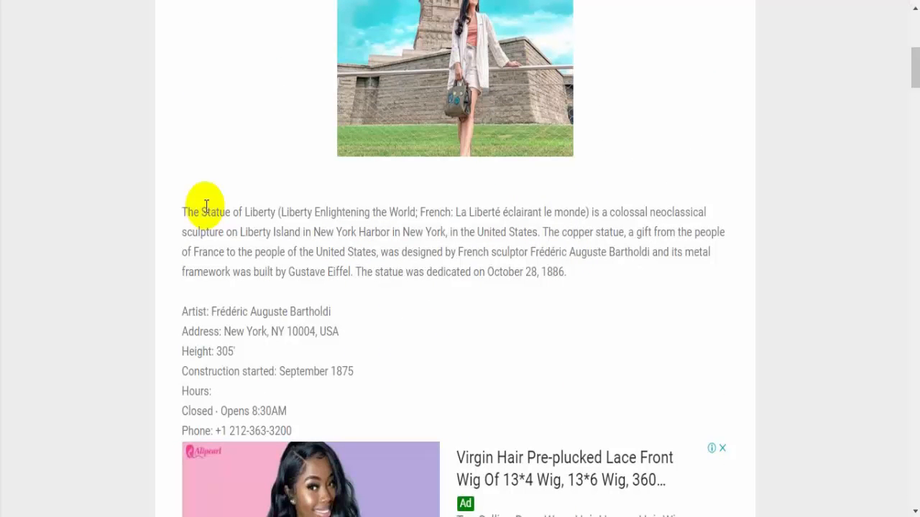
{"action": "scroll", "coordinate": [206, 207], "scroll_direction": "down", "scroll_amount": 2}
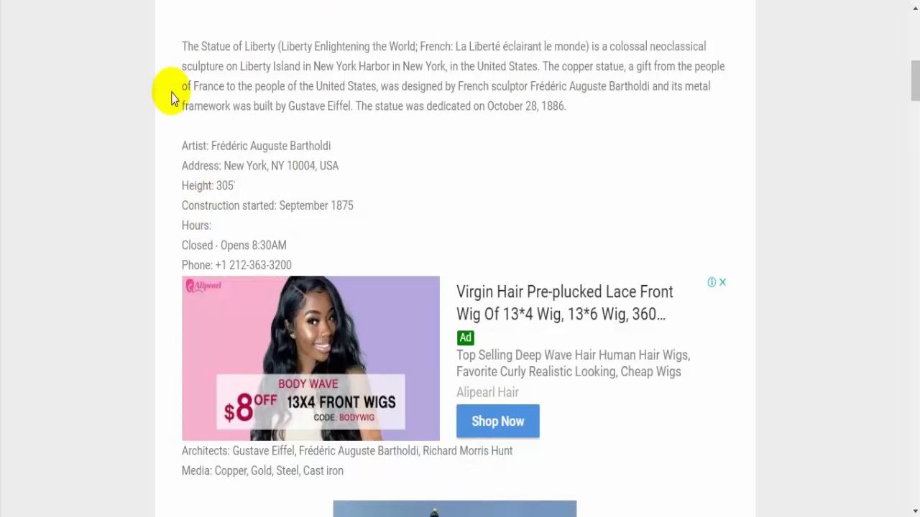
{"action": "scroll", "coordinate": [199, 244], "scroll_direction": "down", "scroll_amount": 4}
{"action": "scroll", "coordinate": [206, 240], "scroll_direction": "up", "scroll_amount": 7}
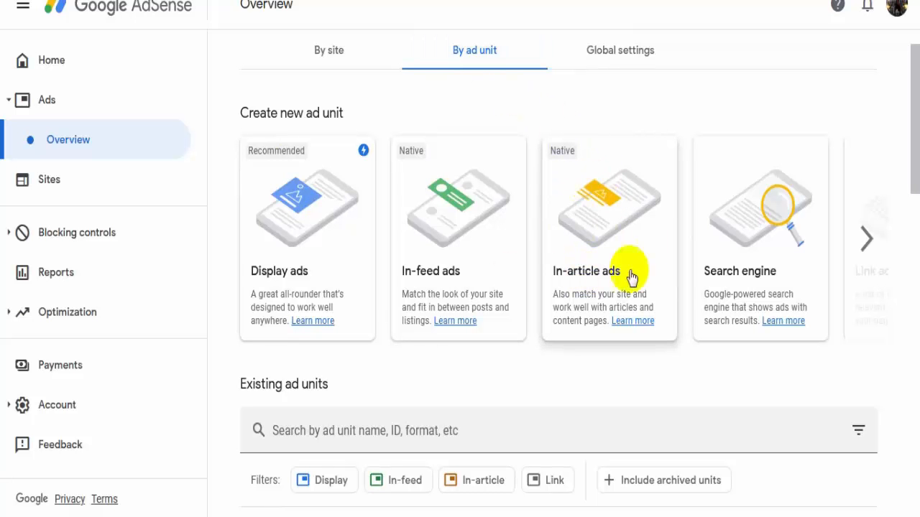
In Google AdSense, start a new In-article ad unit and review its preview and global options
{"action": "left_click", "coordinate": [608, 252]}
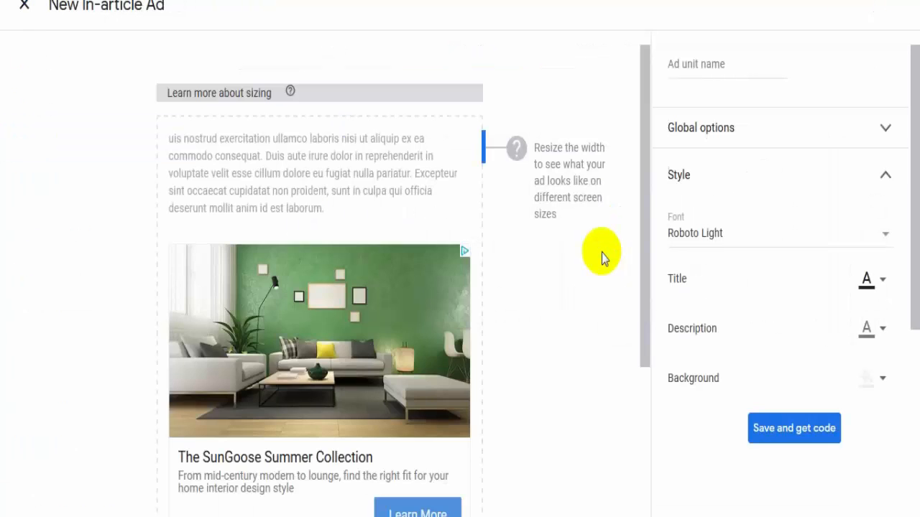
{"action": "scroll", "coordinate": [207, 243], "scroll_direction": "down", "scroll_amount": 3}
{"action": "scroll", "coordinate": [208, 243], "scroll_direction": "up", "scroll_amount": 3}
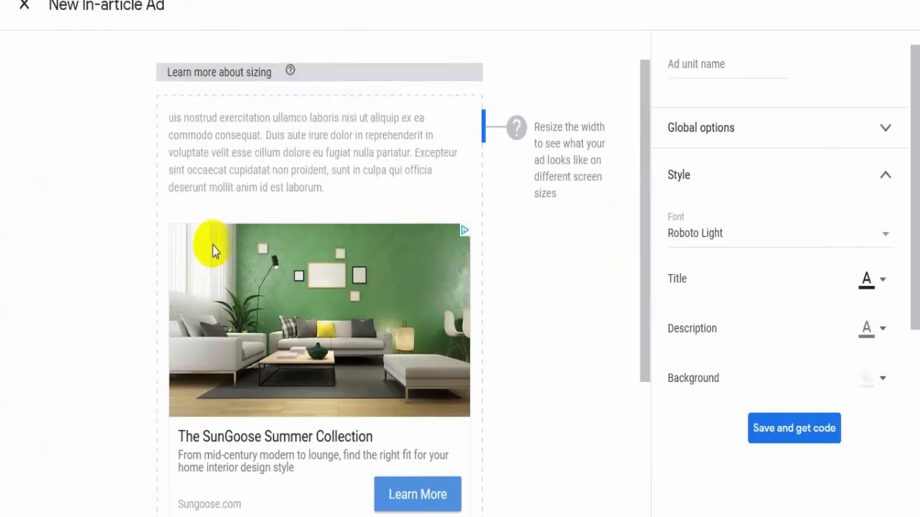
{"action": "scroll", "coordinate": [214, 249], "scroll_direction": "down", "scroll_amount": 3}
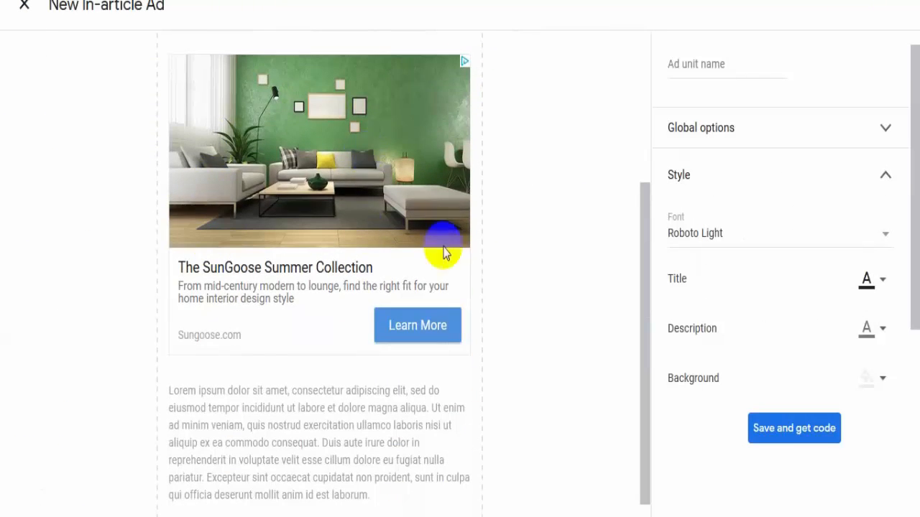
{"action": "scroll", "coordinate": [403, 241], "scroll_direction": "up", "scroll_amount": 3}
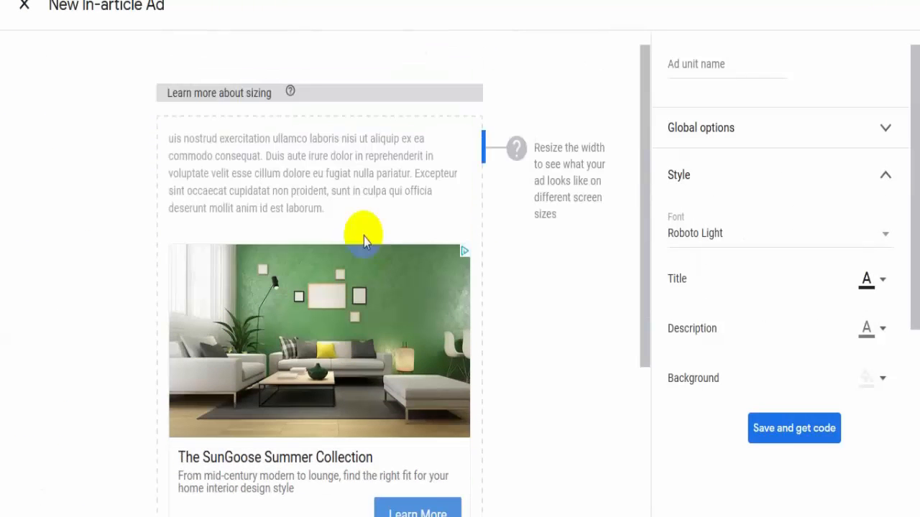
{"action": "left_click", "coordinate": [716, 132]}
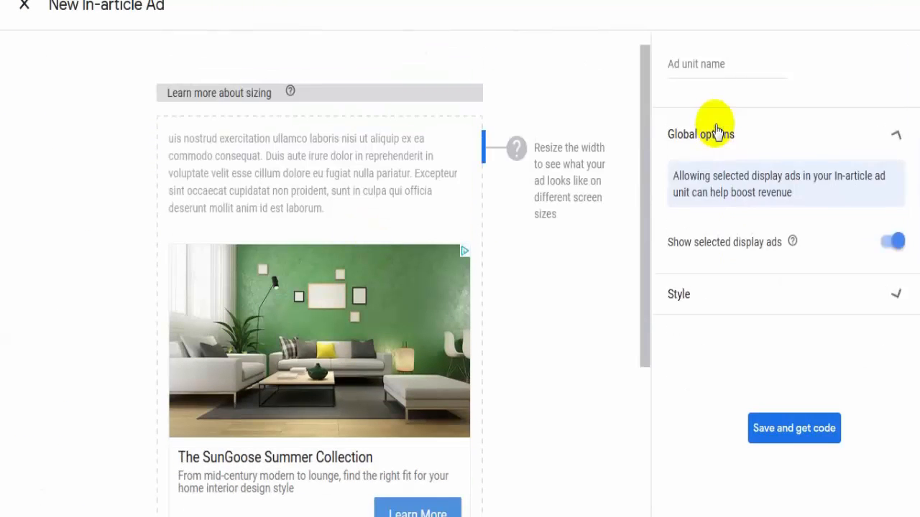
{"action": "left_click", "coordinate": [891, 138]}
{"action": "left_click", "coordinate": [782, 173]}
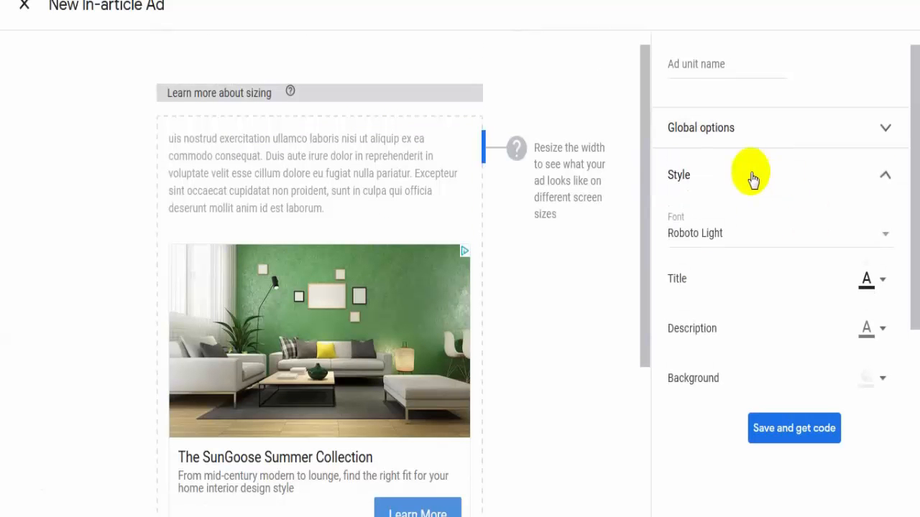
Set the ad's title color to yellow and its description color to green
{"action": "left_click", "coordinate": [881, 282]}
{"action": "left_click", "coordinate": [685, 126]}
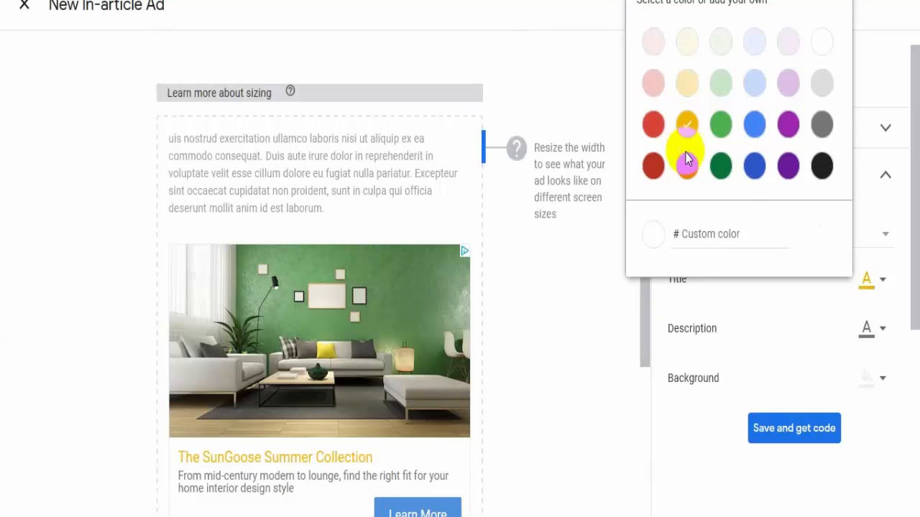
{"action": "left_click", "coordinate": [883, 332]}
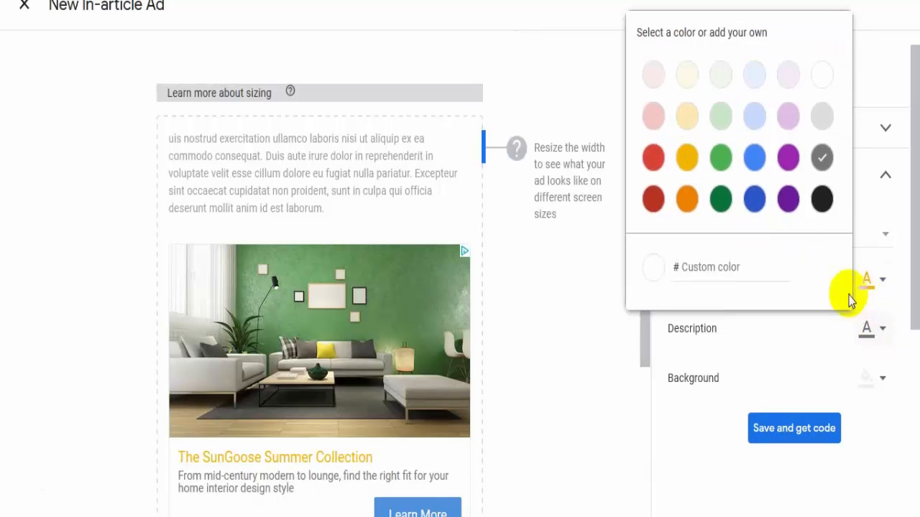
{"action": "left_click", "coordinate": [721, 157]}
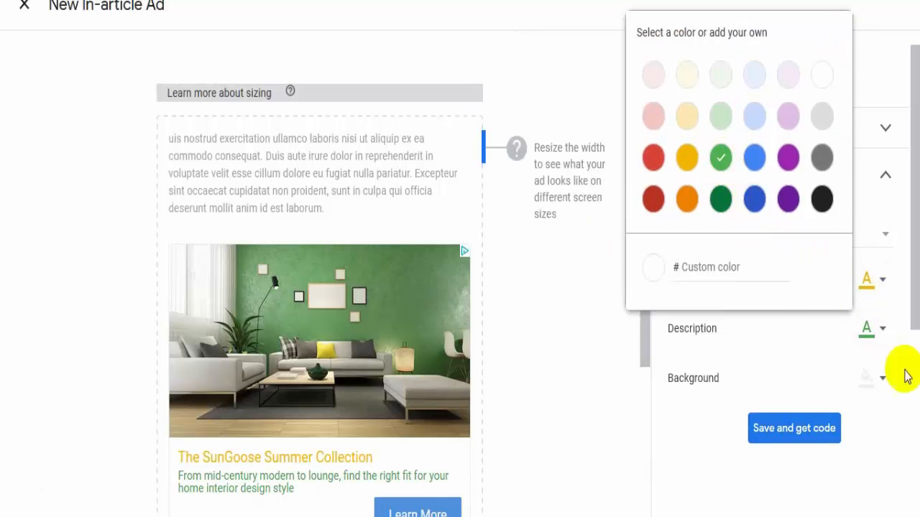
Save the ad unit under the name tourismpic and bring up its code snippet
{"action": "left_click", "coordinate": [796, 434]}
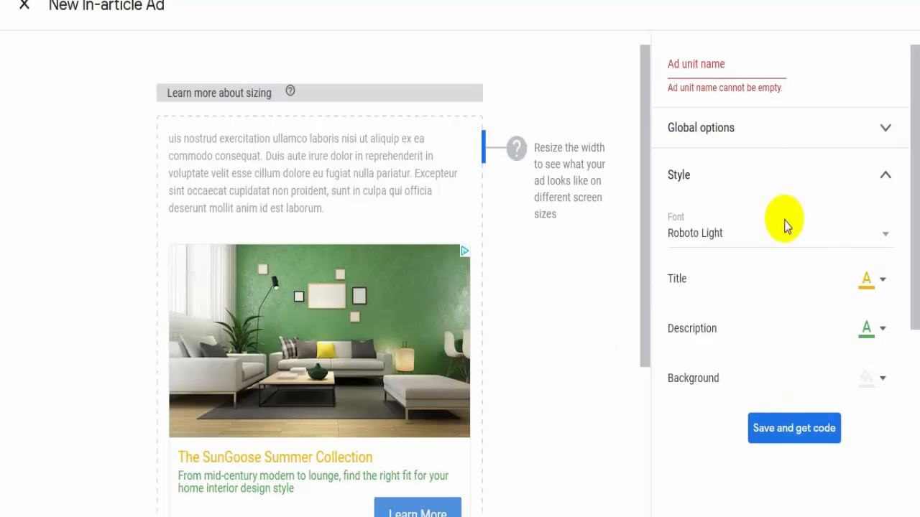
{"action": "left_click", "coordinate": [694, 72]}
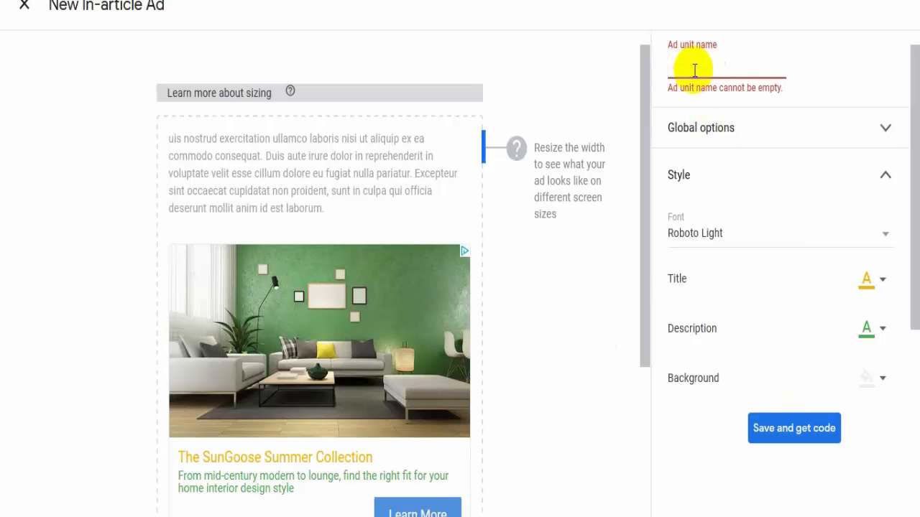
{"action": "type", "text": "pic"}
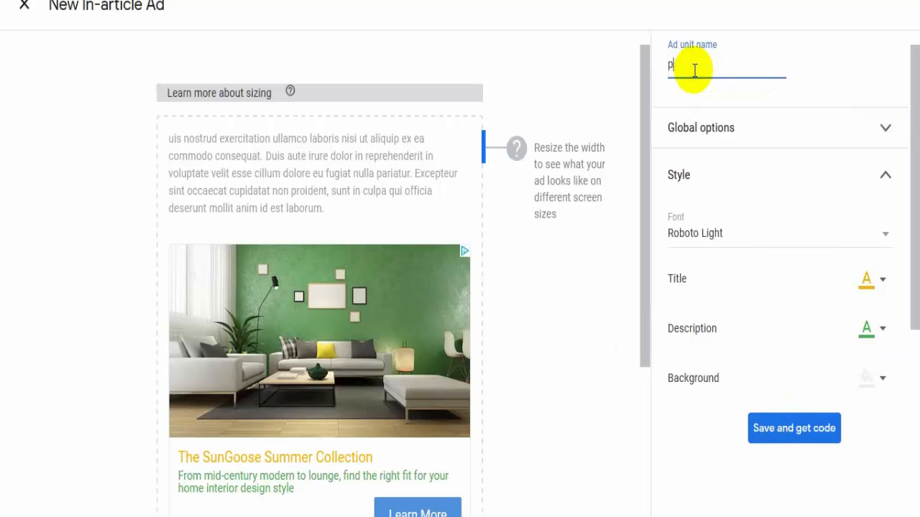
{"action": "key", "text": "BackSpace"}
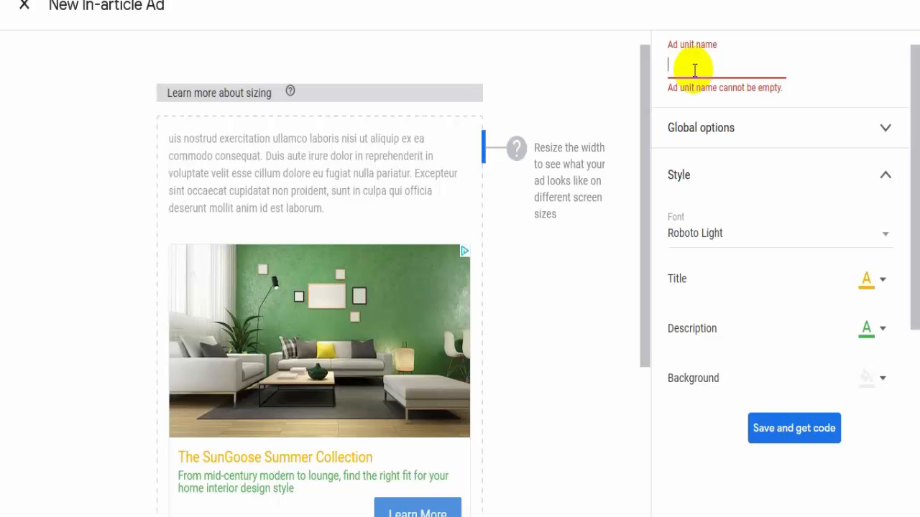
{"action": "type", "text": "touy"}
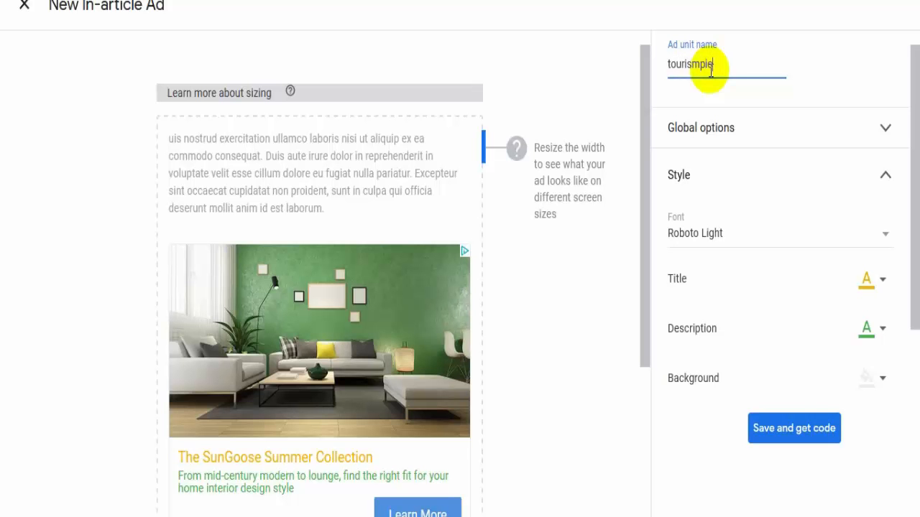
{"action": "left_click", "coordinate": [769, 422]}
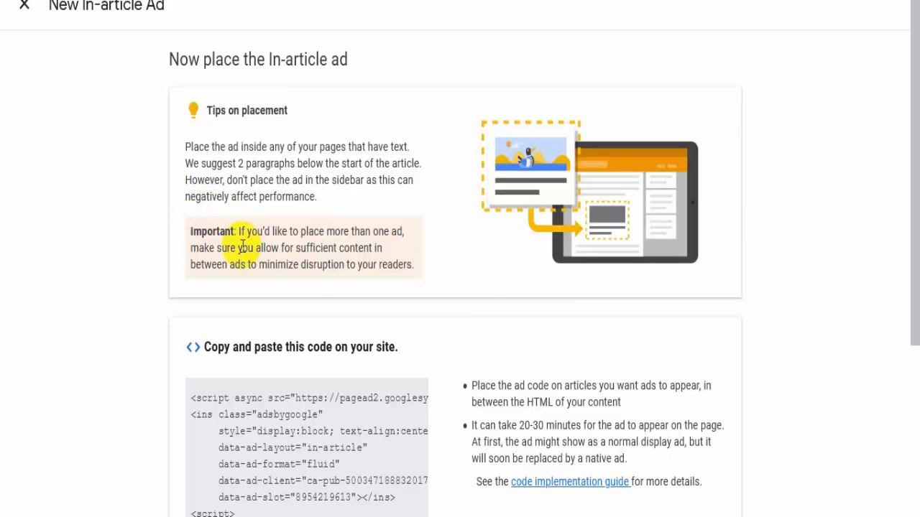
{"action": "scroll", "coordinate": [243, 247], "scroll_direction": "down", "scroll_amount": 5}
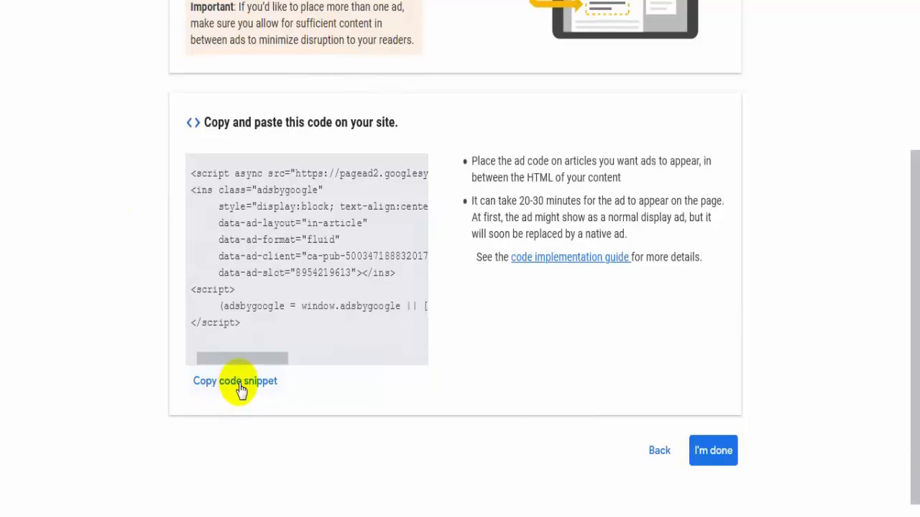
Switch to the blog's home page and look over its posts, including "6 Things to do in bangkok this week"
{"action": "scroll", "coordinate": [239, 388], "scroll_direction": "up", "scroll_amount": 5}
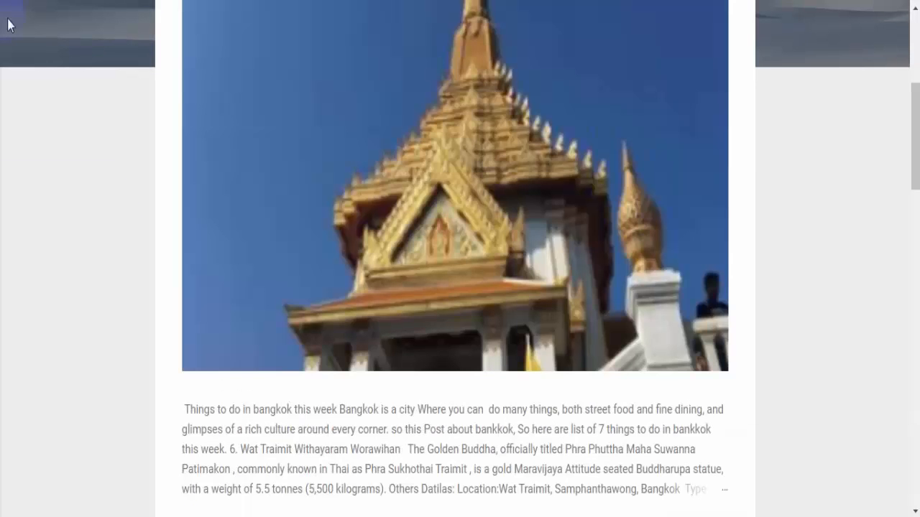
{"action": "scroll", "coordinate": [359, 339], "scroll_direction": "down", "scroll_amount": 4}
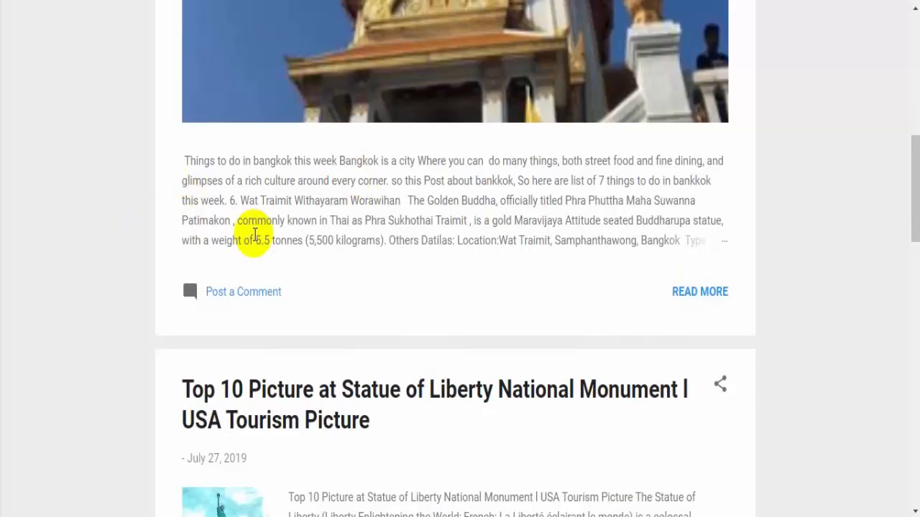
{"action": "scroll", "coordinate": [252, 241], "scroll_direction": "up", "scroll_amount": 5}
{"action": "scroll", "coordinate": [271, 245], "scroll_direction": "up", "scroll_amount": 4}
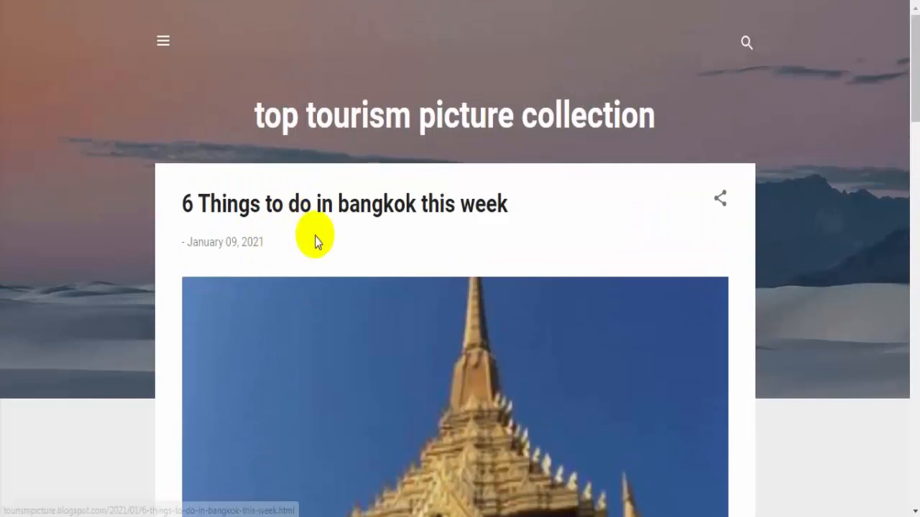
Look over the blog's home page from the Bangkok post preview down to the Statue of Liberty one
{"action": "scroll", "coordinate": [309, 243], "scroll_direction": "down", "scroll_amount": 6}
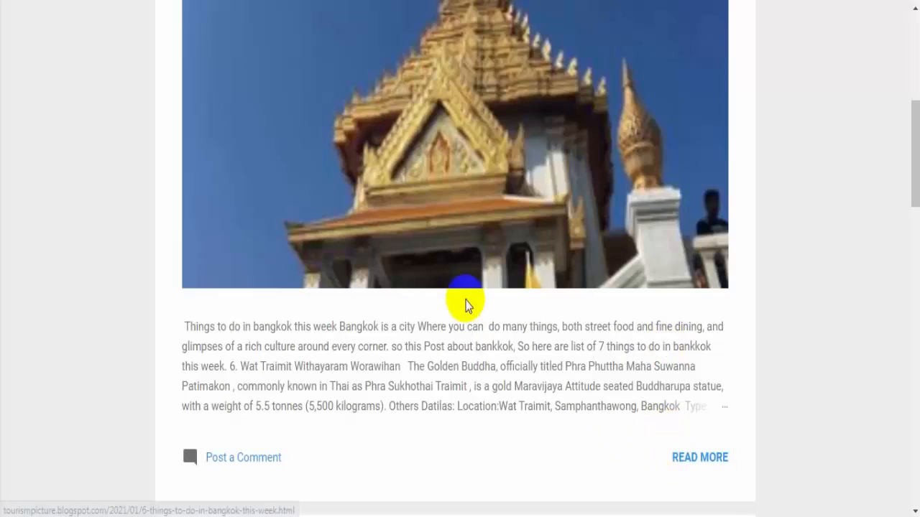
{"action": "scroll", "coordinate": [464, 306], "scroll_direction": "down", "scroll_amount": 5}
{"action": "scroll", "coordinate": [465, 298], "scroll_direction": "up", "scroll_amount": 2}
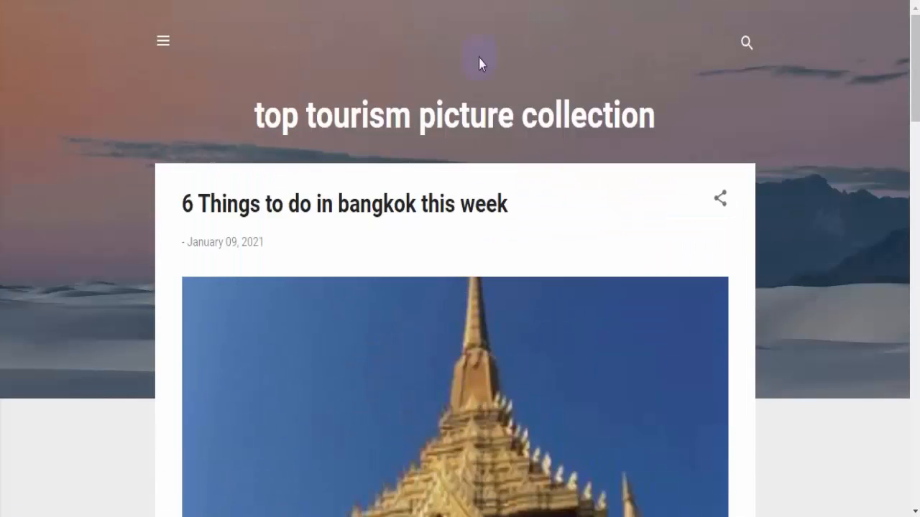
{"action": "scroll", "coordinate": [329, 220], "scroll_direction": "down", "scroll_amount": 5}
{"action": "scroll", "coordinate": [328, 214], "scroll_direction": "down", "scroll_amount": 4}
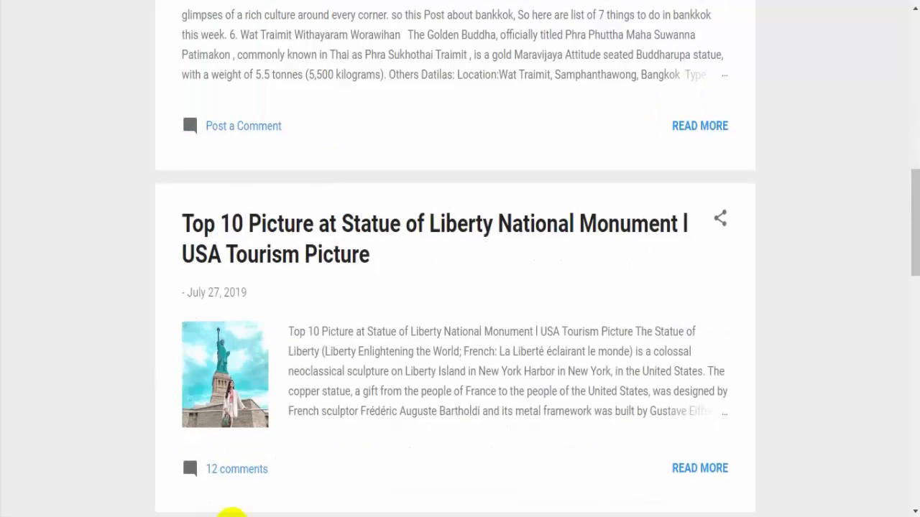
{"action": "left_click", "coordinate": [686, 139]}
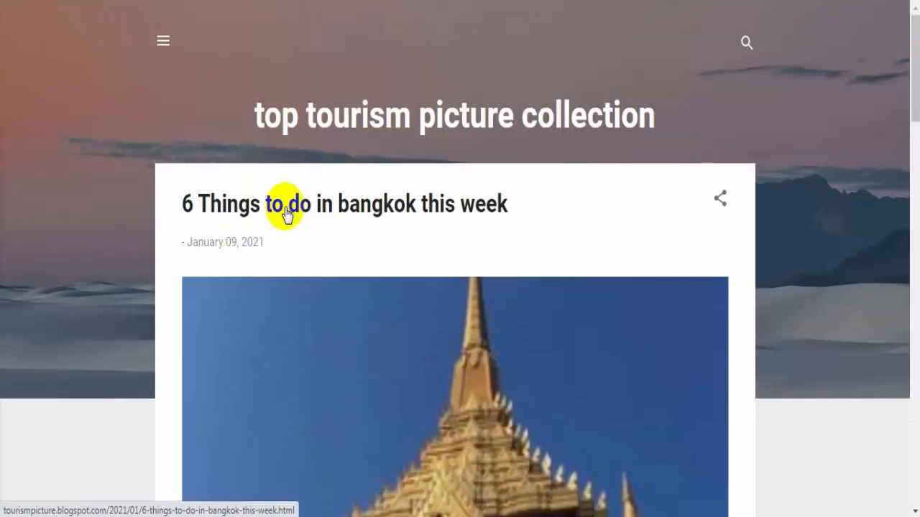
Open the published post "6 Things to do in bangkok this week", close the full-page ad and accept the cookie notice
{"action": "left_click", "coordinate": [285, 213]}
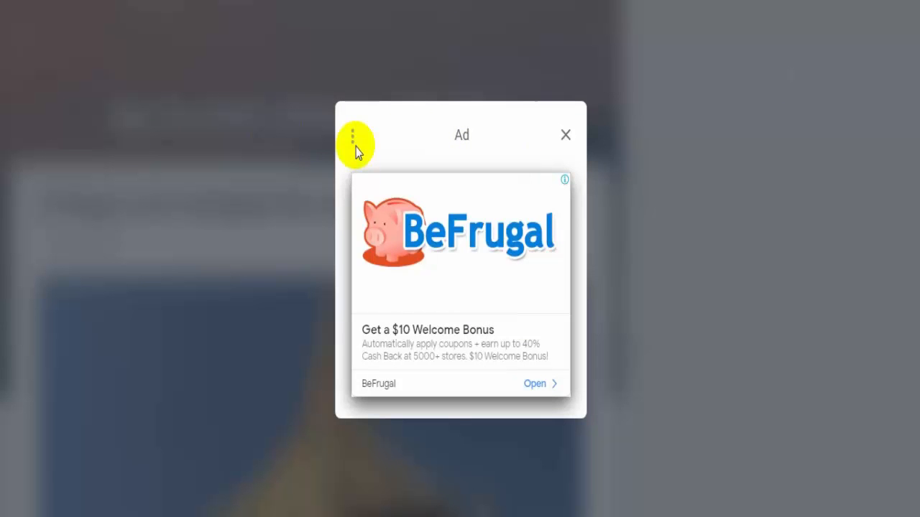
{"action": "left_click", "coordinate": [565, 138]}
{"action": "scroll", "coordinate": [401, 168], "scroll_direction": "down", "scroll_amount": 10}
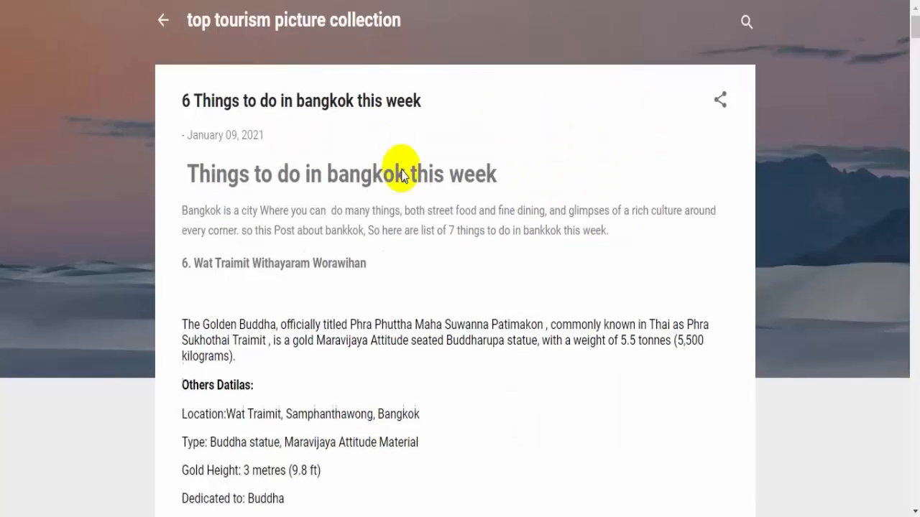
{"action": "scroll", "coordinate": [402, 175], "scroll_direction": "down", "scroll_amount": 15}
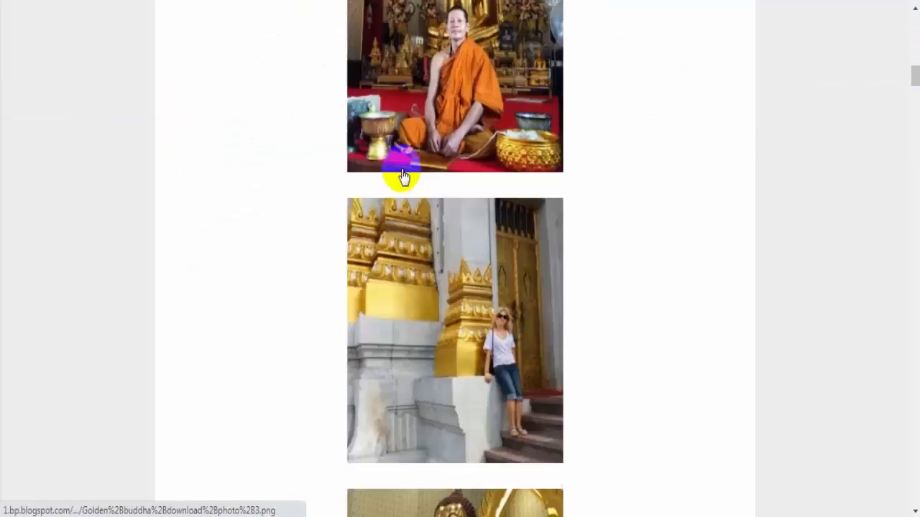
{"action": "scroll", "coordinate": [402, 175], "scroll_direction": "up", "scroll_amount": 6}
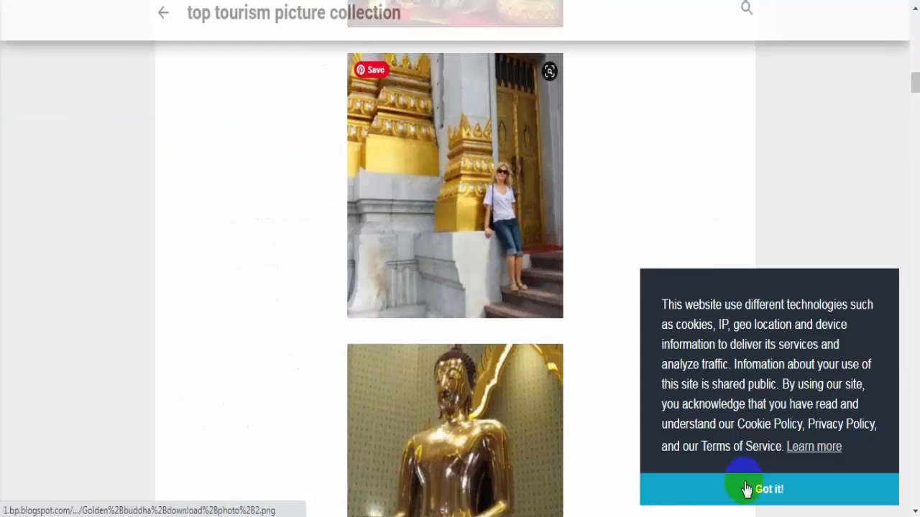
{"action": "left_click", "coordinate": [746, 488]}
{"action": "scroll", "coordinate": [439, 301], "scroll_direction": "up", "scroll_amount": 15}
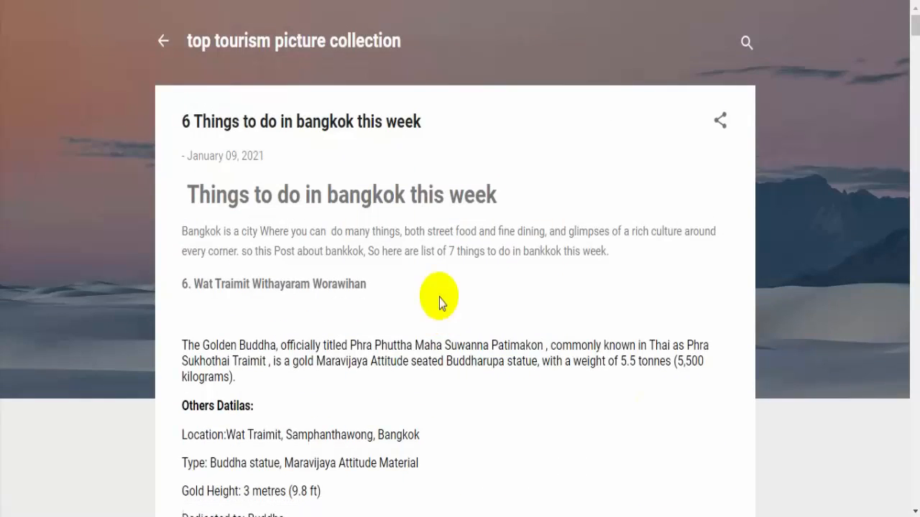
Examine the published Bangkok post through to its end, plus the Statue of Liberty post's opening picture and text
{"action": "scroll", "coordinate": [440, 298], "scroll_direction": "down", "scroll_amount": 20}
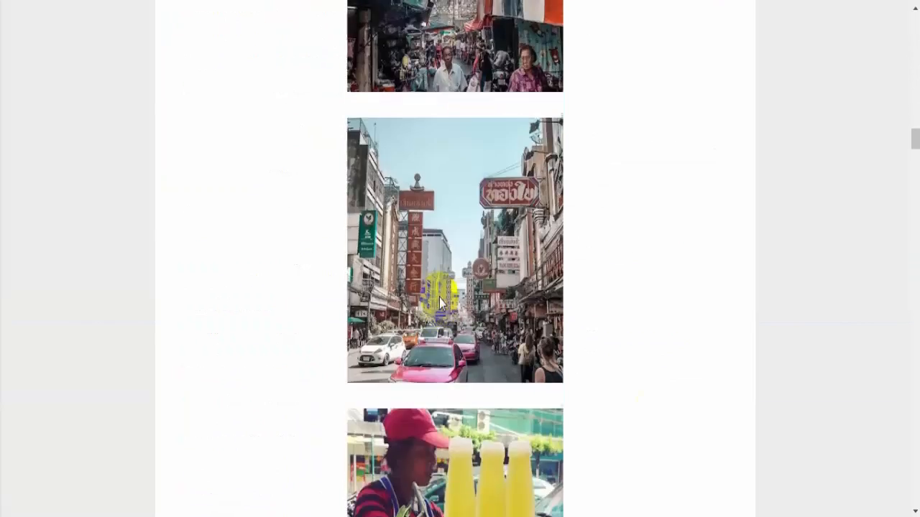
{"action": "scroll", "coordinate": [440, 302], "scroll_direction": "down", "scroll_amount": 20}
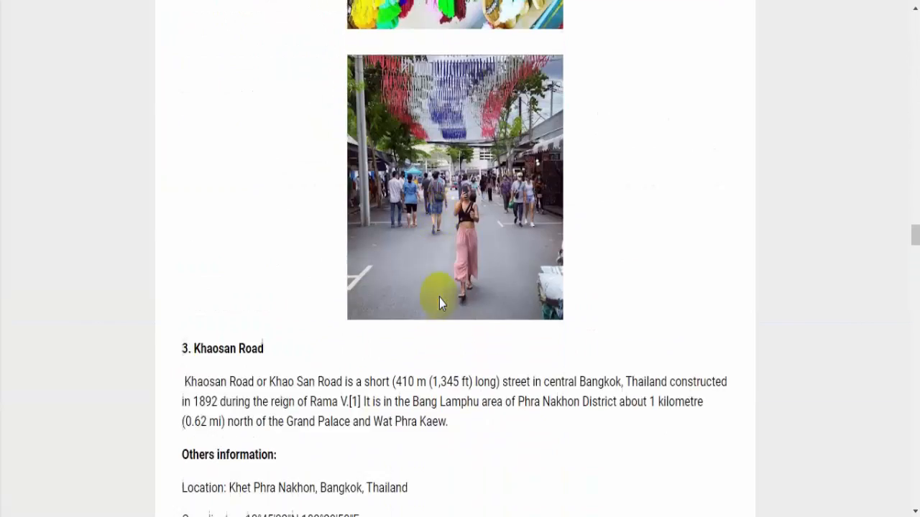
{"action": "scroll", "coordinate": [439, 298], "scroll_direction": "down", "scroll_amount": 20}
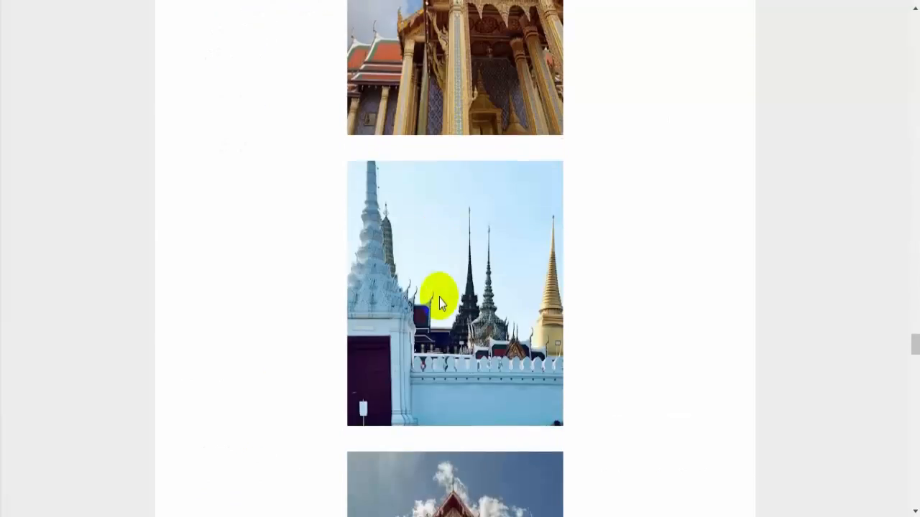
{"action": "scroll", "coordinate": [439, 298], "scroll_direction": "down", "scroll_amount": 20}
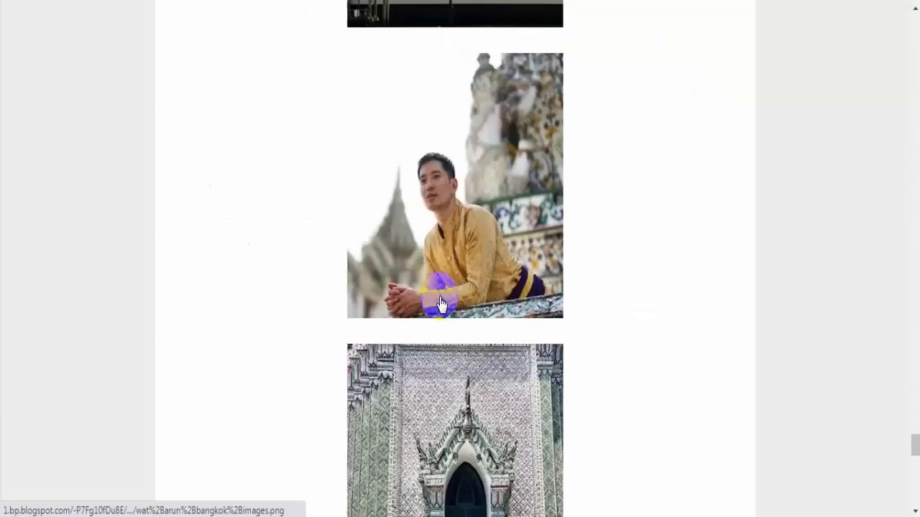
{"action": "scroll", "coordinate": [440, 300], "scroll_direction": "down", "scroll_amount": 20}
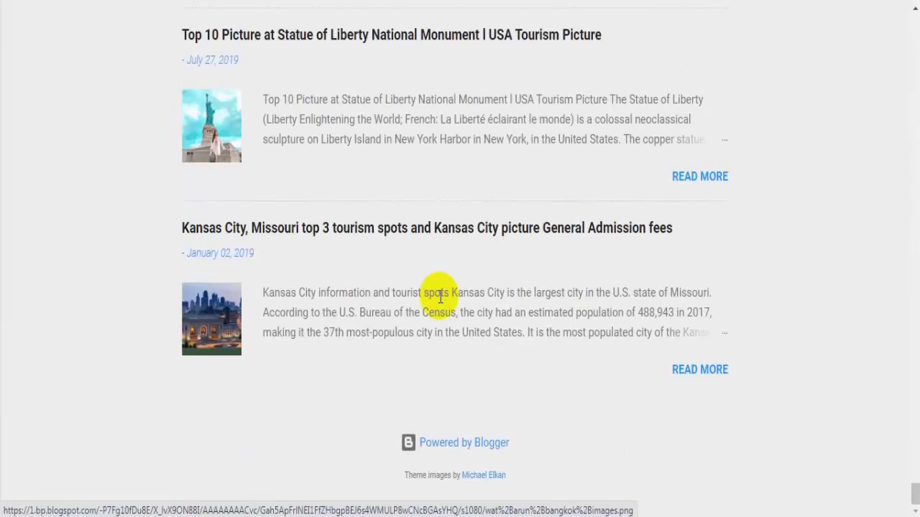
{"action": "scroll", "coordinate": [440, 297], "scroll_direction": "up", "scroll_amount": 15}
{"action": "left_click_drag", "start_coordinate": [913, 447], "coordinate": [898, 109]}
{"action": "scroll", "coordinate": [437, 335], "scroll_direction": "up", "scroll_amount": 10}
{"action": "scroll", "coordinate": [437, 332], "scroll_direction": "up", "scroll_amount": 15}
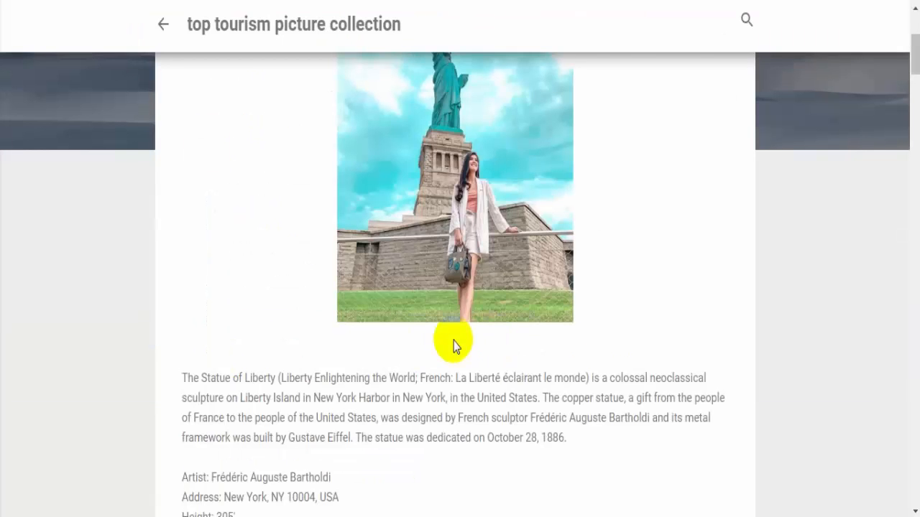
{"action": "scroll", "coordinate": [453, 347], "scroll_direction": "up", "scroll_amount": 4}
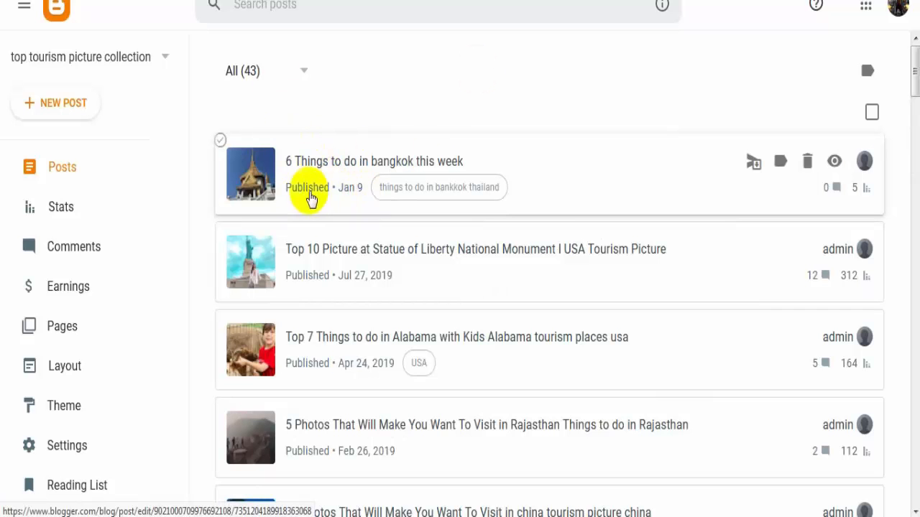
In Blogger, open the post "6 Things to do in bangkok this week" for editing and look through its content
{"action": "left_click", "coordinate": [330, 164]}
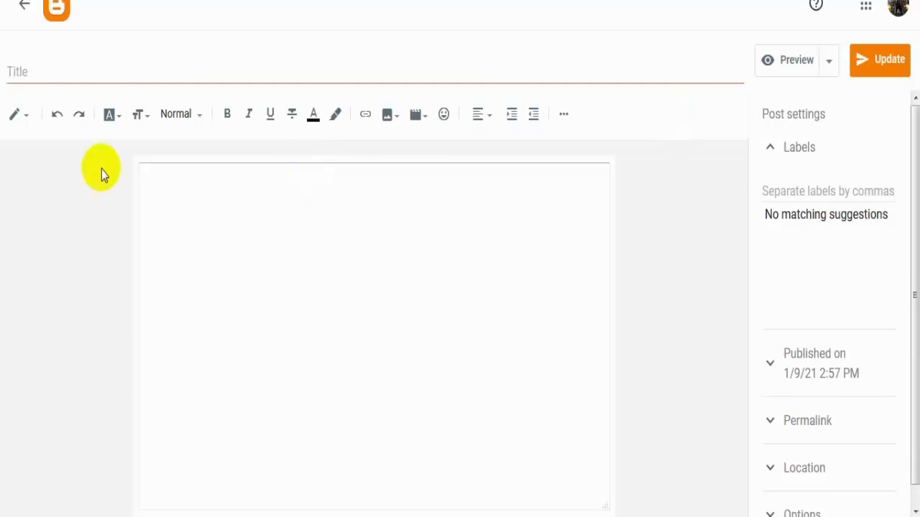
{"action": "scroll", "coordinate": [427, 329], "scroll_direction": "down", "scroll_amount": 10}
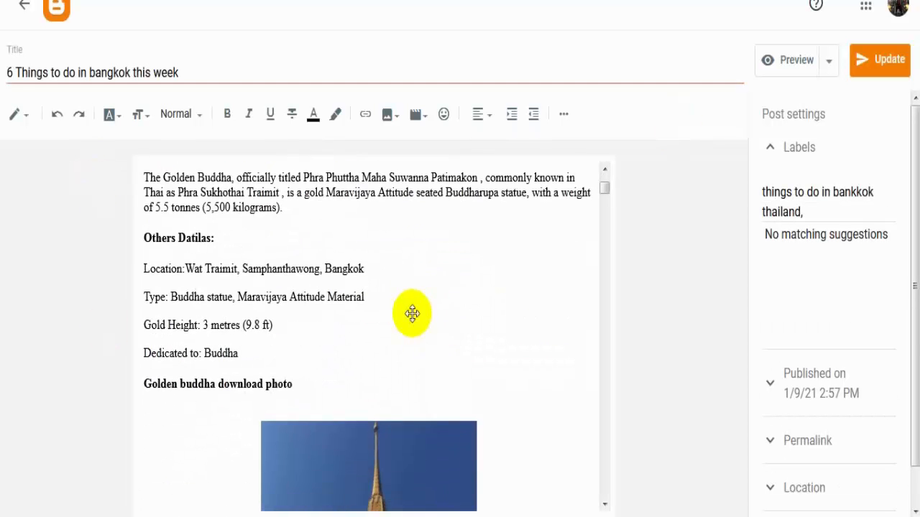
{"action": "scroll", "coordinate": [428, 320], "scroll_direction": "up", "scroll_amount": 10}
{"action": "scroll", "coordinate": [428, 319], "scroll_direction": "down", "scroll_amount": 15}
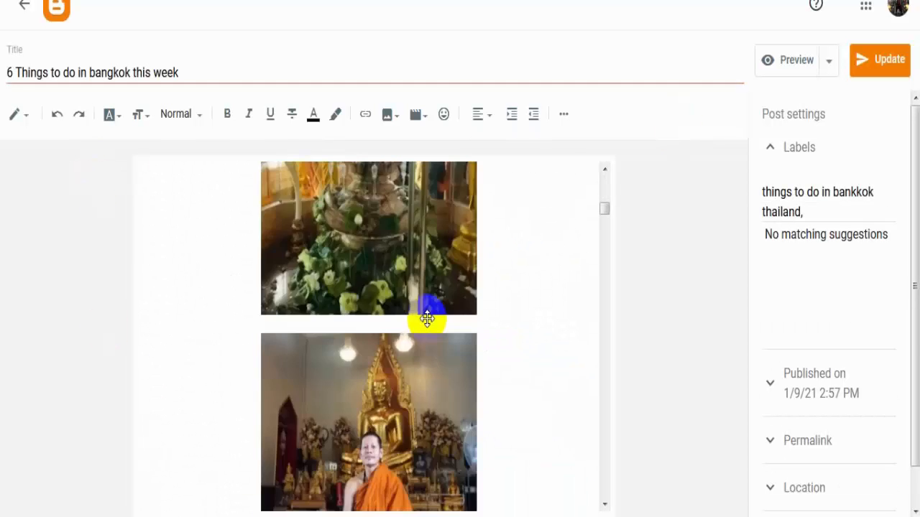
{"action": "scroll", "coordinate": [427, 319], "scroll_direction": "down", "scroll_amount": 3}
{"action": "scroll", "coordinate": [427, 318], "scroll_direction": "up", "scroll_amount": 10}
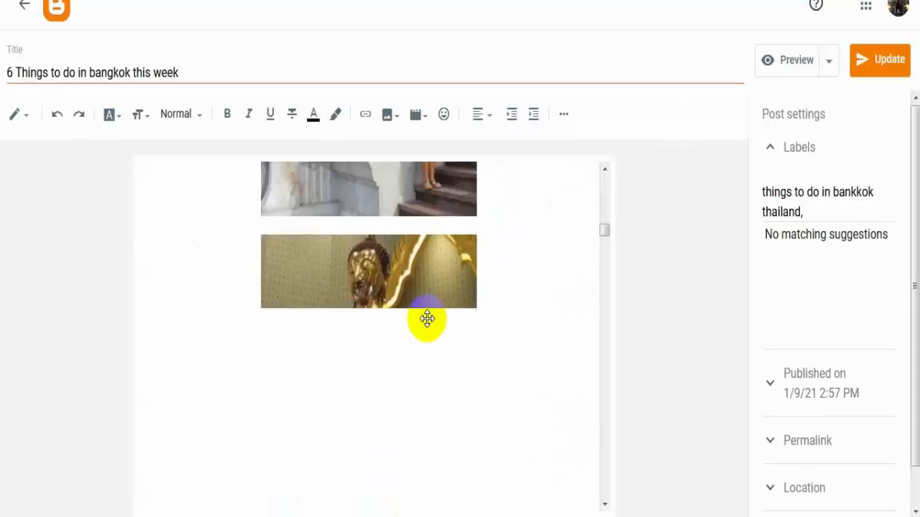
{"action": "scroll", "coordinate": [427, 319], "scroll_direction": "down", "scroll_amount": 3}
{"action": "scroll", "coordinate": [427, 318], "scroll_direction": "down", "scroll_amount": 10}
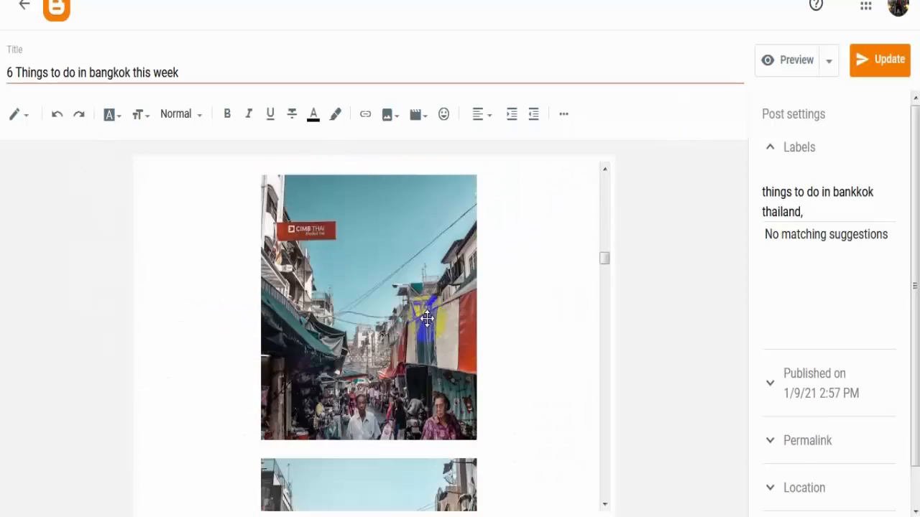
{"action": "scroll", "coordinate": [423, 315], "scroll_direction": "down", "scroll_amount": 1}
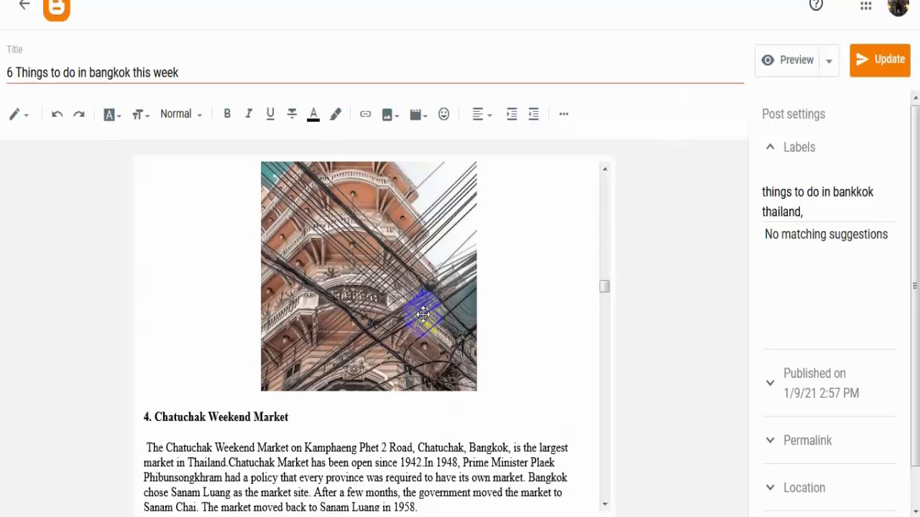
{"action": "scroll", "coordinate": [423, 314], "scroll_direction": "down", "scroll_amount": 5}
{"action": "scroll", "coordinate": [423, 314], "scroll_direction": "up", "scroll_amount": 15}
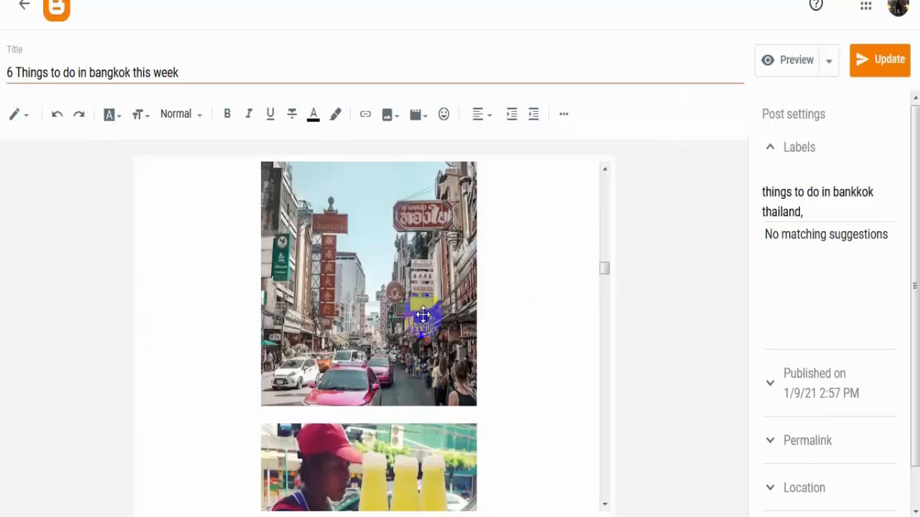
{"action": "scroll", "coordinate": [423, 315], "scroll_direction": "up", "scroll_amount": 10}
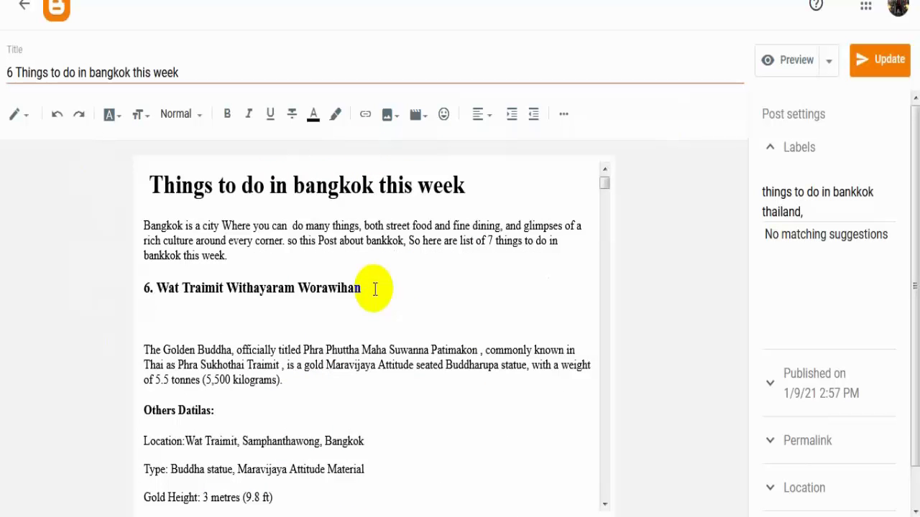
Place the cursor after the heading "6. Wat Traimit Withayaram Worawihan" and switch the post to HTML view
{"action": "double_click", "coordinate": [279, 187]}
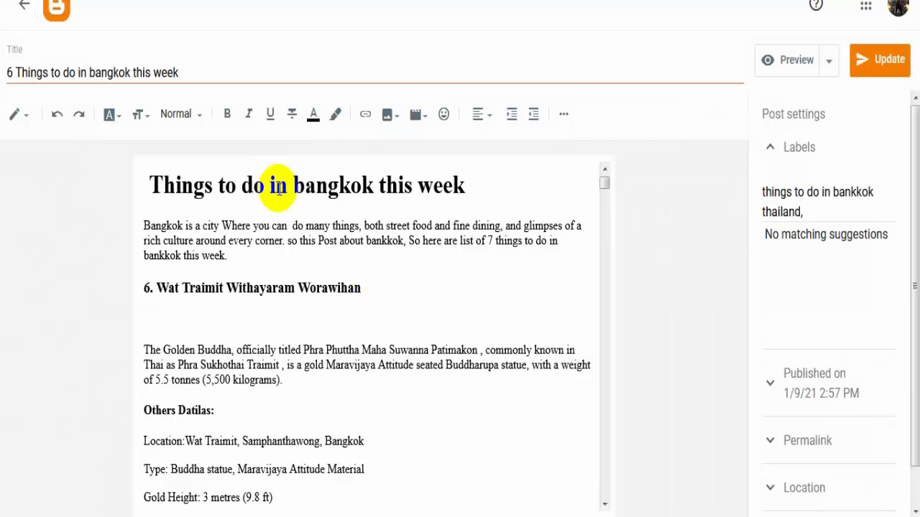
{"action": "left_click", "coordinate": [398, 283]}
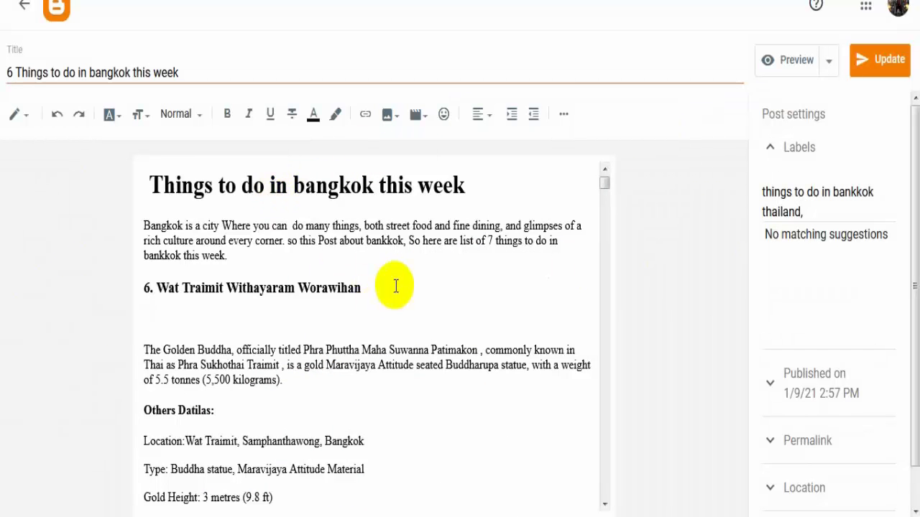
{"action": "left_click", "coordinate": [32, 122]}
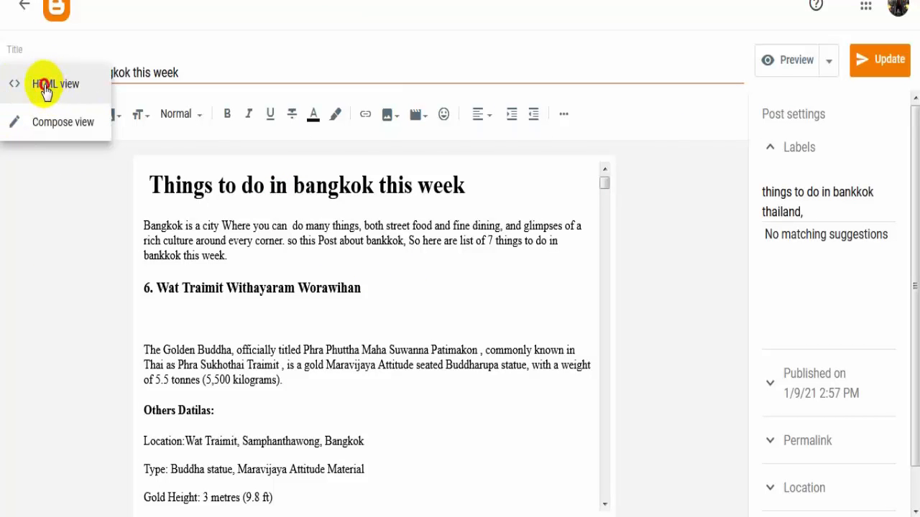
{"action": "left_click", "coordinate": [44, 86]}
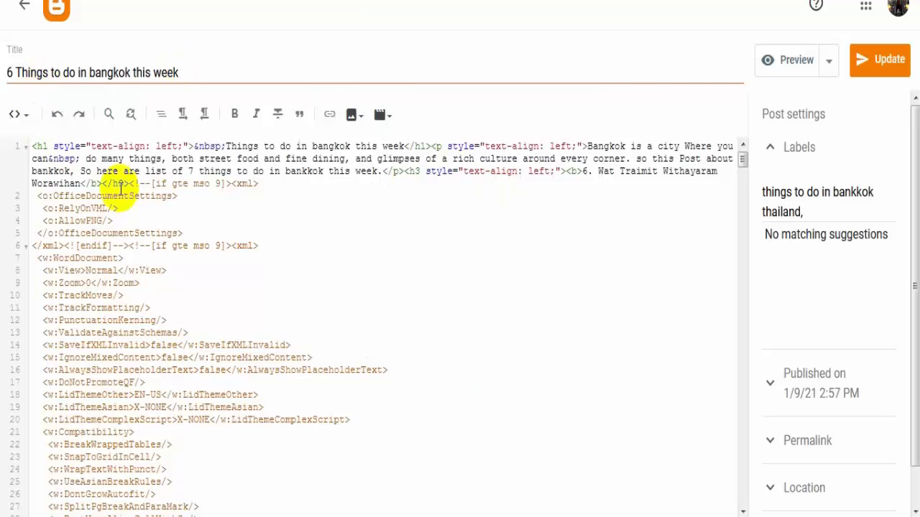
Examine the post's HTML from the opening heading through to its last lines for places to put the ad code
{"action": "scroll", "coordinate": [251, 259], "scroll_direction": "down", "scroll_amount": 4}
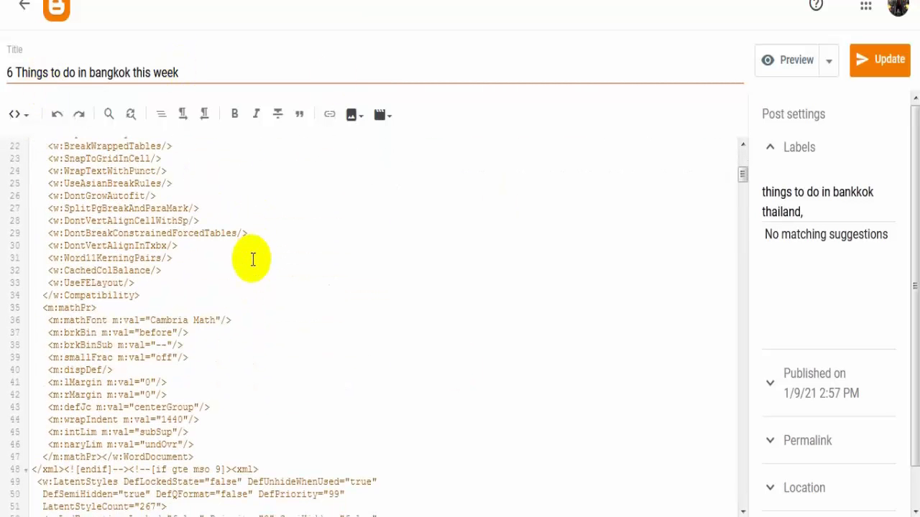
{"action": "scroll", "coordinate": [249, 267], "scroll_direction": "down", "scroll_amount": 4}
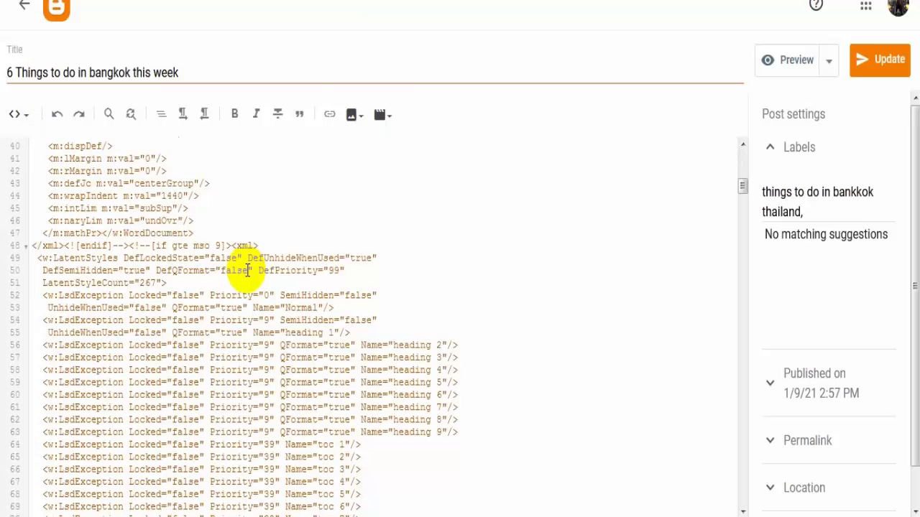
{"action": "scroll", "coordinate": [248, 270], "scroll_direction": "down", "scroll_amount": 3}
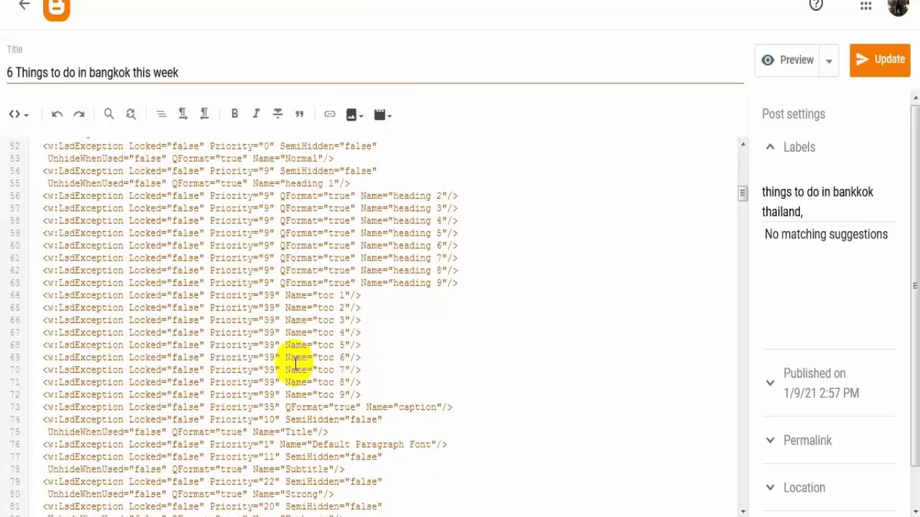
{"action": "scroll", "coordinate": [123, 266], "scroll_direction": "down", "scroll_amount": 4}
{"action": "scroll", "coordinate": [125, 280], "scroll_direction": "down", "scroll_amount": 3}
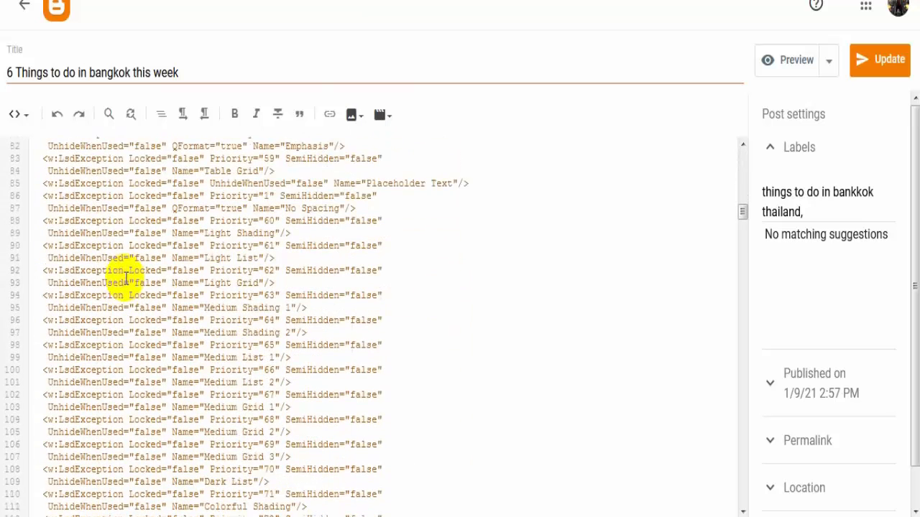
{"action": "scroll", "coordinate": [128, 286], "scroll_direction": "down", "scroll_amount": 7}
{"action": "scroll", "coordinate": [148, 302], "scroll_direction": "up", "scroll_amount": 18}
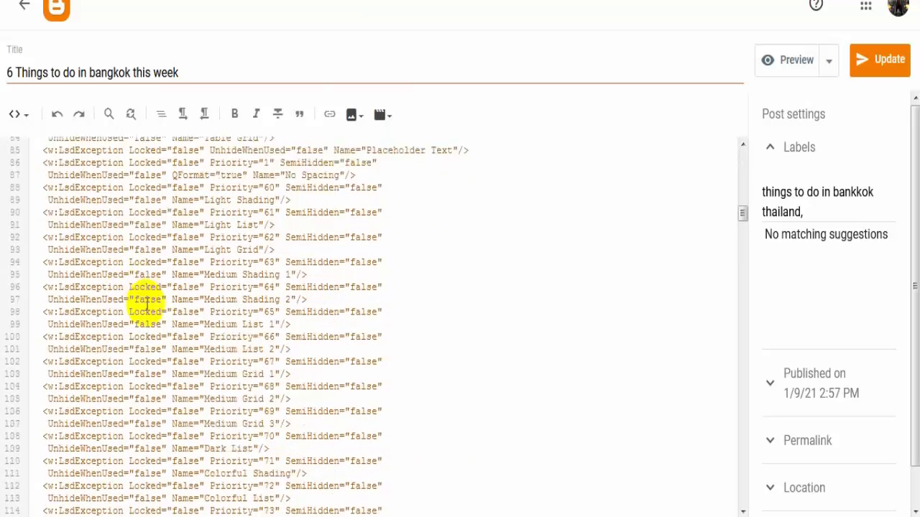
{"action": "scroll", "coordinate": [162, 327], "scroll_direction": "up", "scroll_amount": 8}
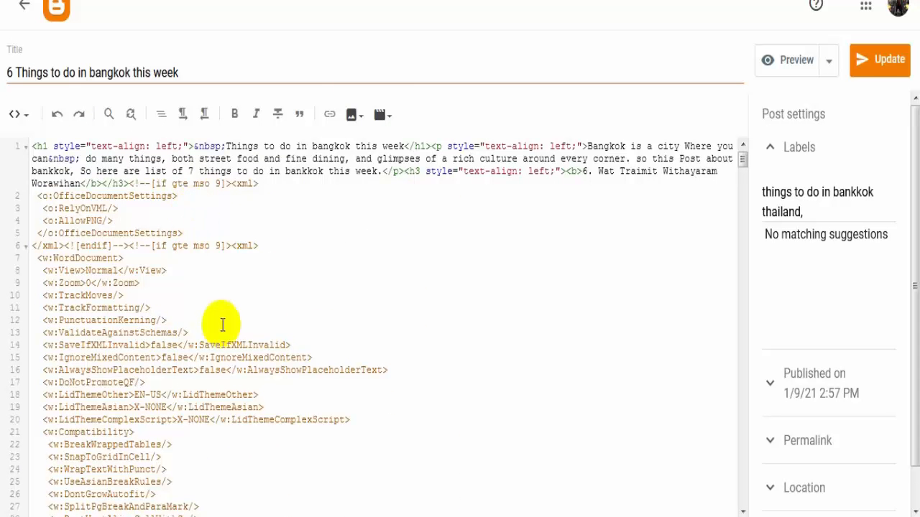
{"action": "scroll", "coordinate": [223, 326], "scroll_direction": "down", "scroll_amount": 9}
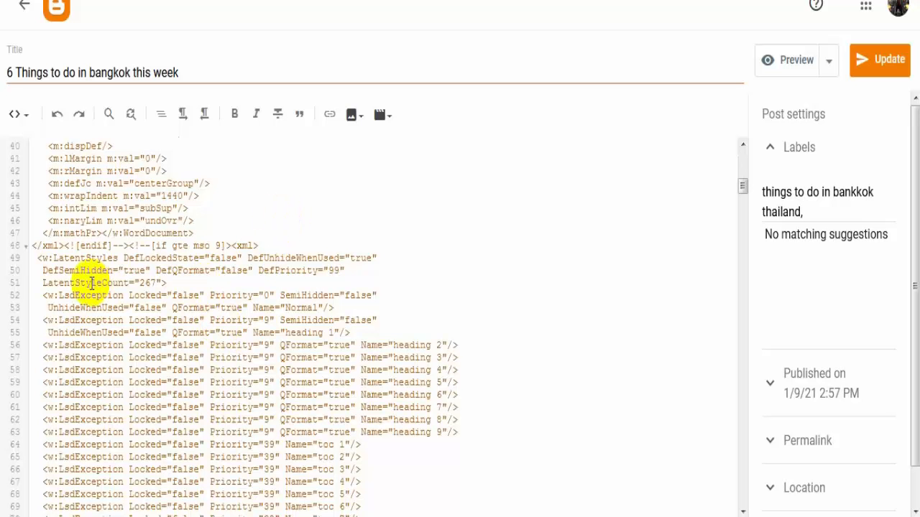
{"action": "scroll", "coordinate": [163, 307], "scroll_direction": "down", "scroll_amount": 20}
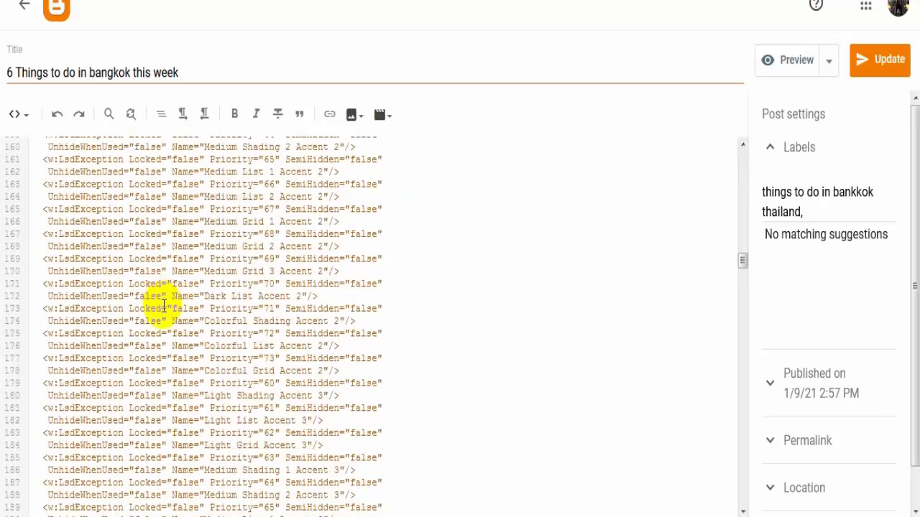
{"action": "scroll", "coordinate": [164, 307], "scroll_direction": "down", "scroll_amount": 20}
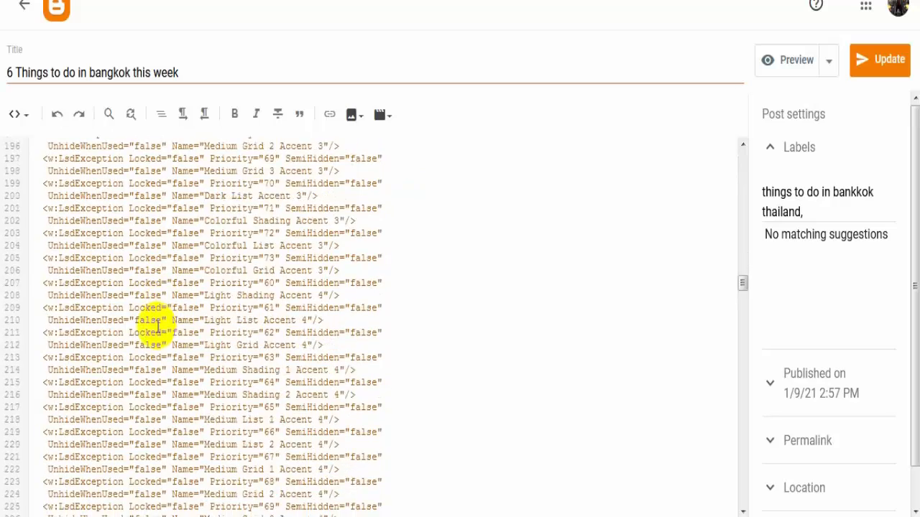
{"action": "scroll", "coordinate": [157, 327], "scroll_direction": "down", "scroll_amount": 3}
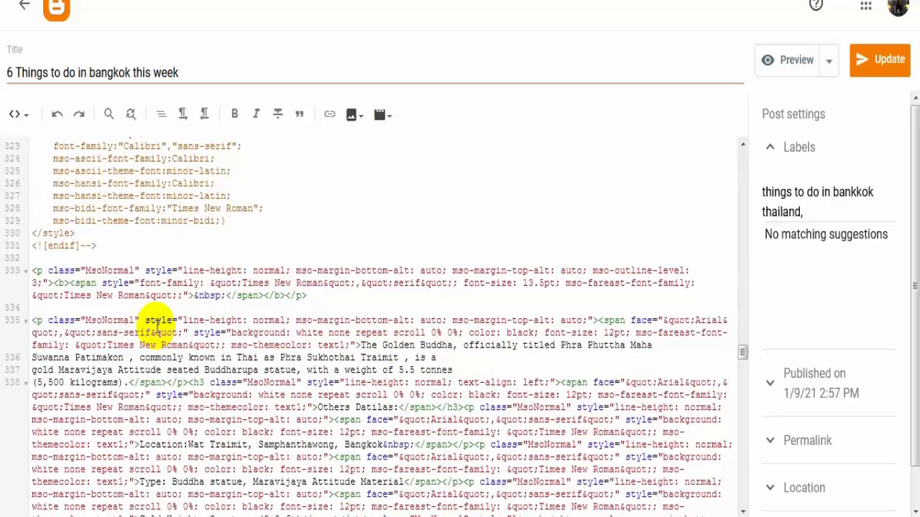
{"action": "scroll", "coordinate": [157, 325], "scroll_direction": "down", "scroll_amount": 4}
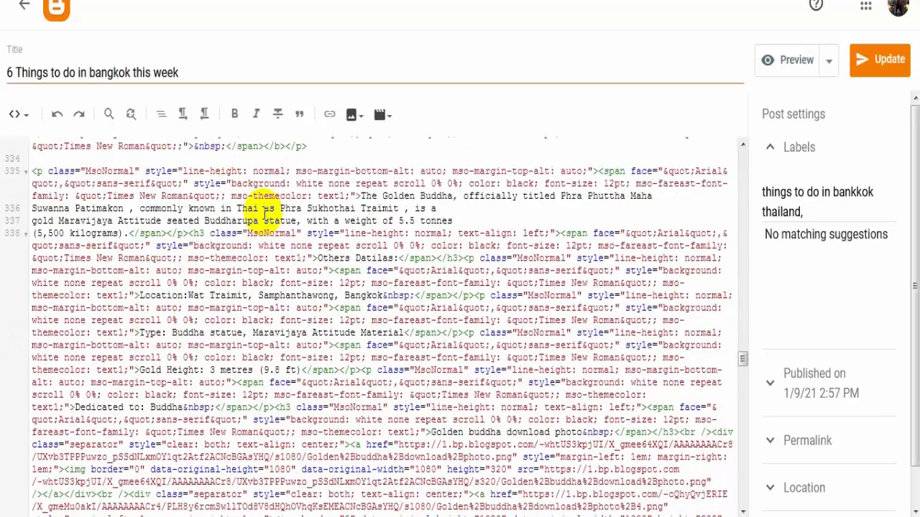
{"action": "scroll", "coordinate": [206, 316], "scroll_direction": "down", "scroll_amount": 5}
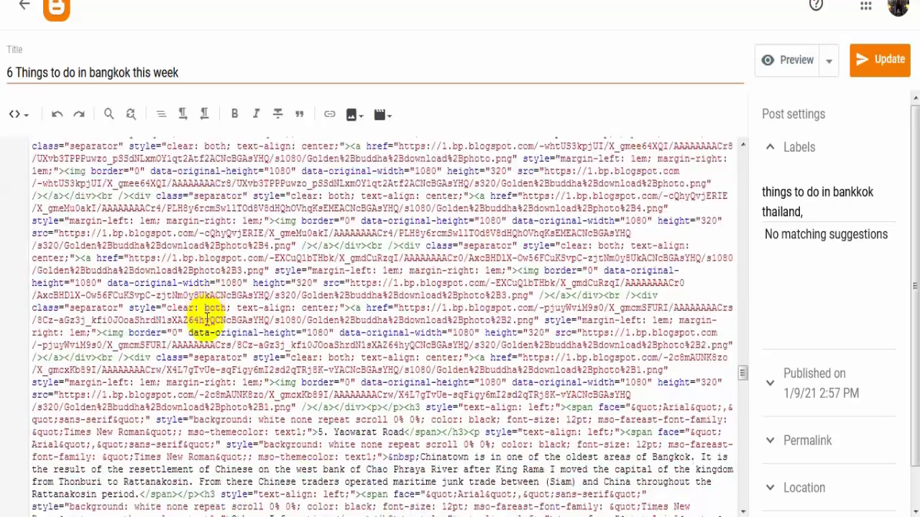
{"action": "scroll", "coordinate": [206, 318], "scroll_direction": "down", "scroll_amount": 10}
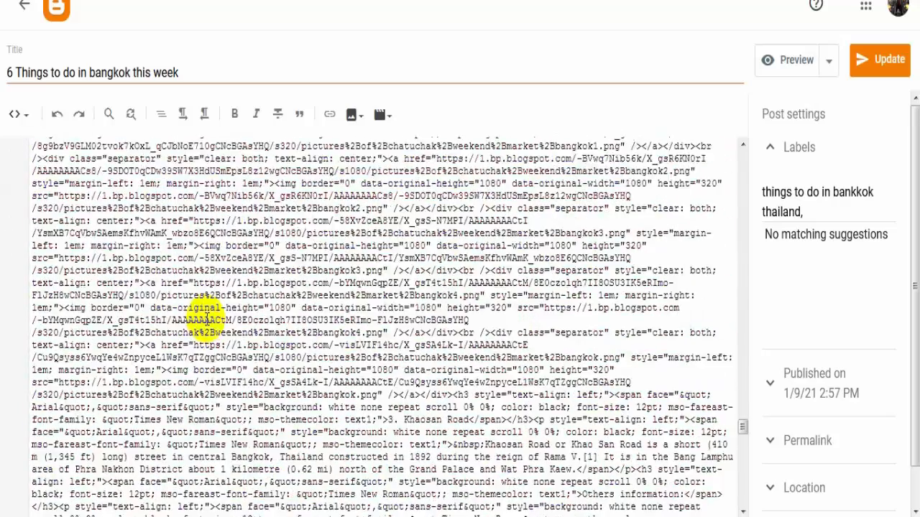
{"action": "scroll", "coordinate": [206, 318], "scroll_direction": "down", "scroll_amount": 10}
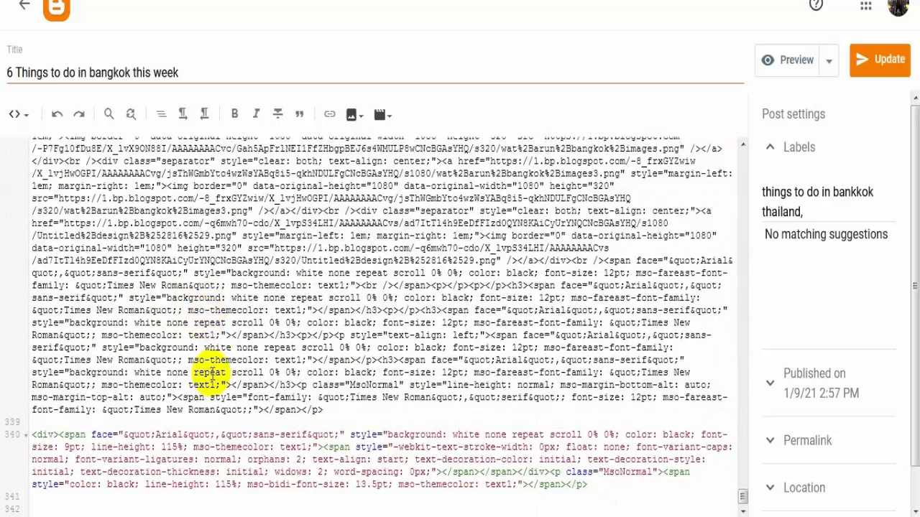
{"action": "scroll", "coordinate": [230, 352], "scroll_direction": "up", "scroll_amount": 8}
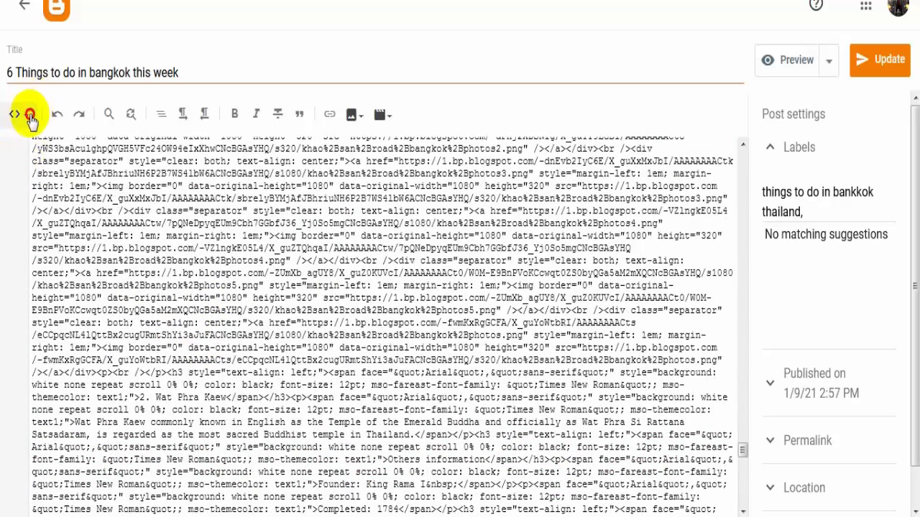
{"action": "left_click", "coordinate": [31, 115]}
{"action": "left_click", "coordinate": [39, 120]}
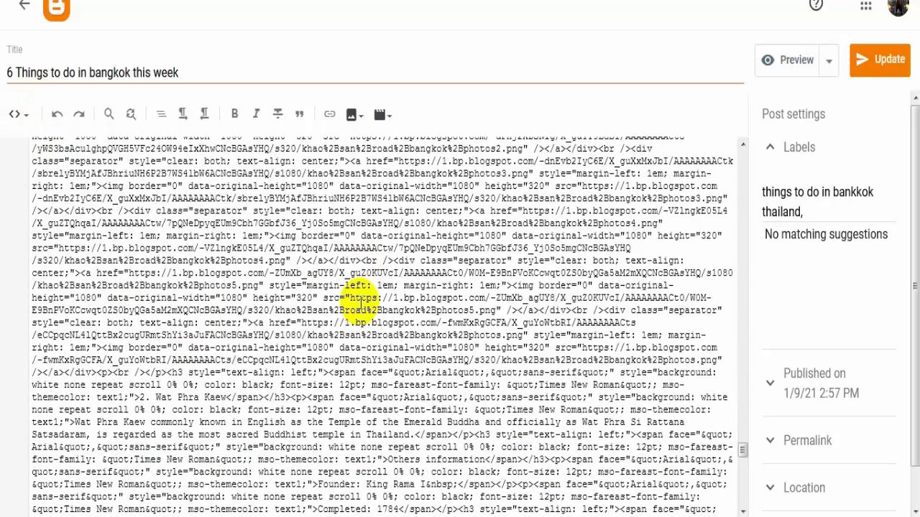
Insert the copied In-article ad code right after "(5,500 kilograms)." in the Golden Buddha paragraph and check the pasted block
{"action": "scroll", "coordinate": [357, 298], "scroll_direction": "up", "scroll_amount": 3}
{"action": "scroll", "coordinate": [357, 297], "scroll_direction": "up", "scroll_amount": 3}
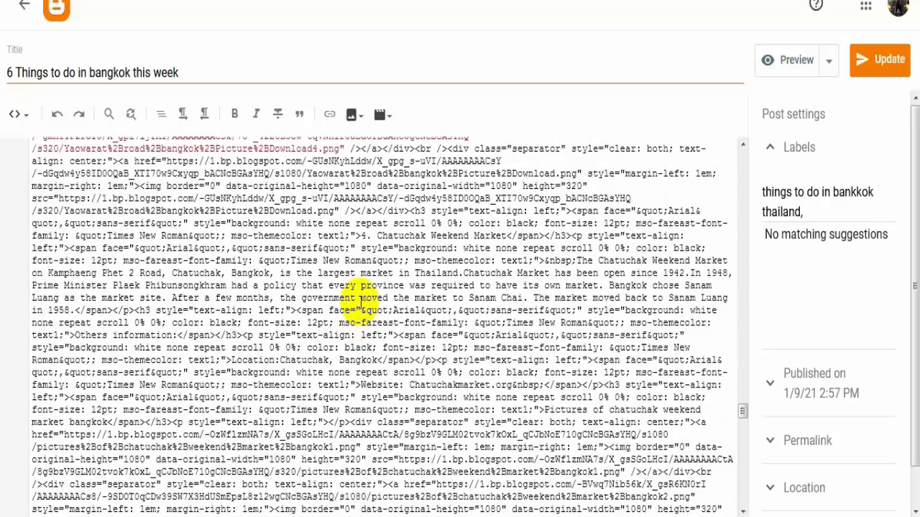
{"action": "scroll", "coordinate": [358, 298], "scroll_direction": "up", "scroll_amount": 12}
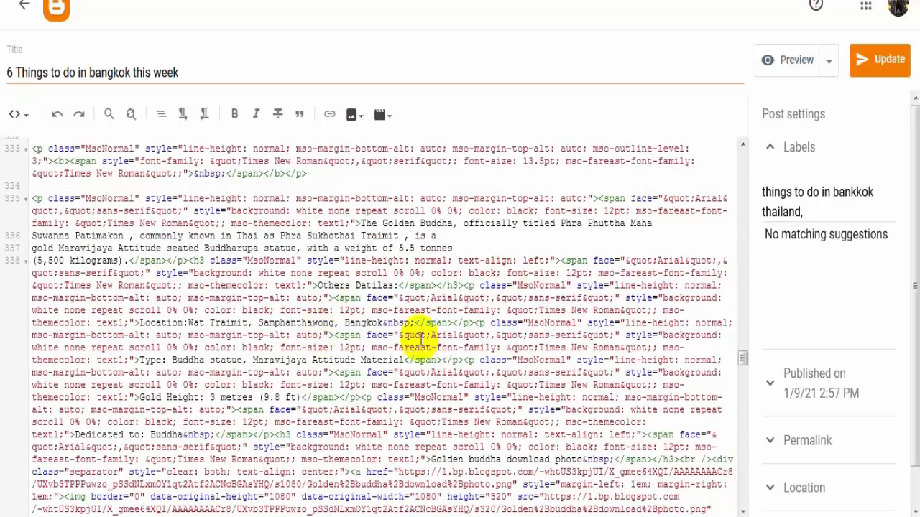
{"action": "scroll", "coordinate": [436, 329], "scroll_direction": "up", "scroll_amount": 10}
{"action": "scroll", "coordinate": [441, 327], "scroll_direction": "down", "scroll_amount": 10}
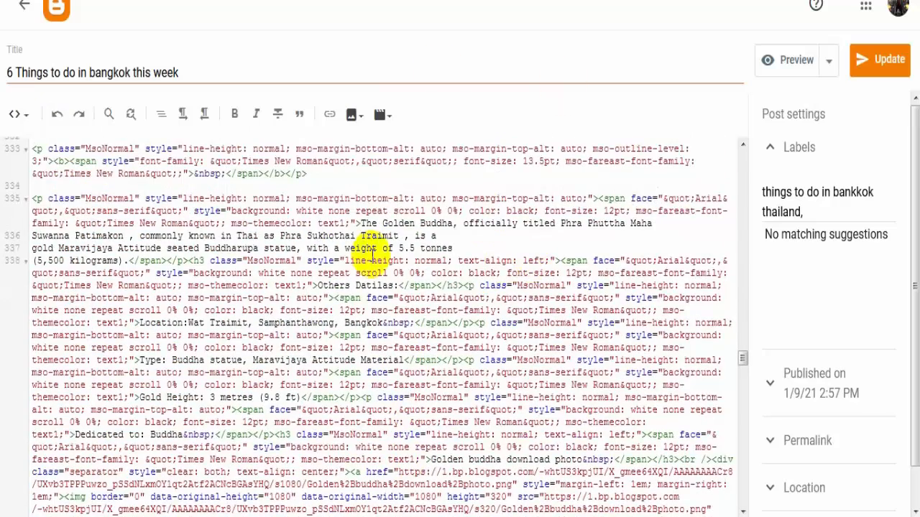
{"action": "scroll", "coordinate": [417, 137], "scroll_direction": "up", "scroll_amount": 2}
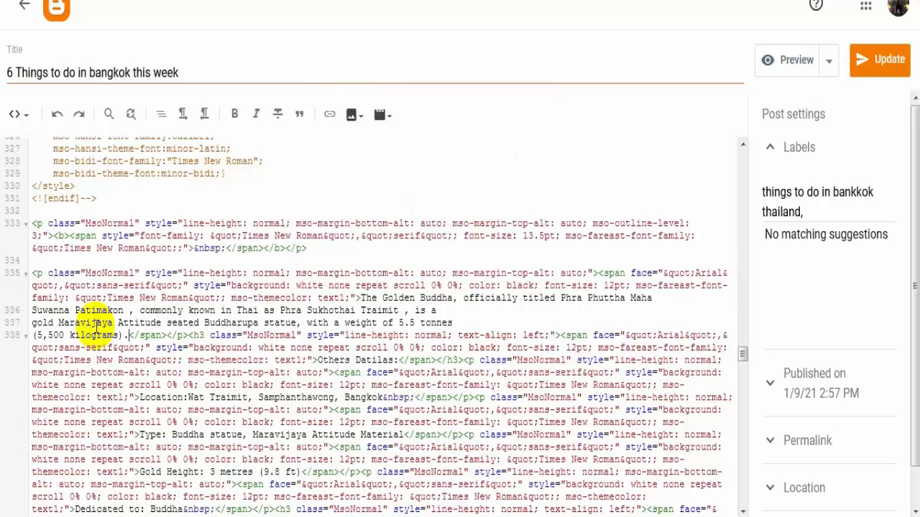
{"action": "key", "text": "ctrl+v"}
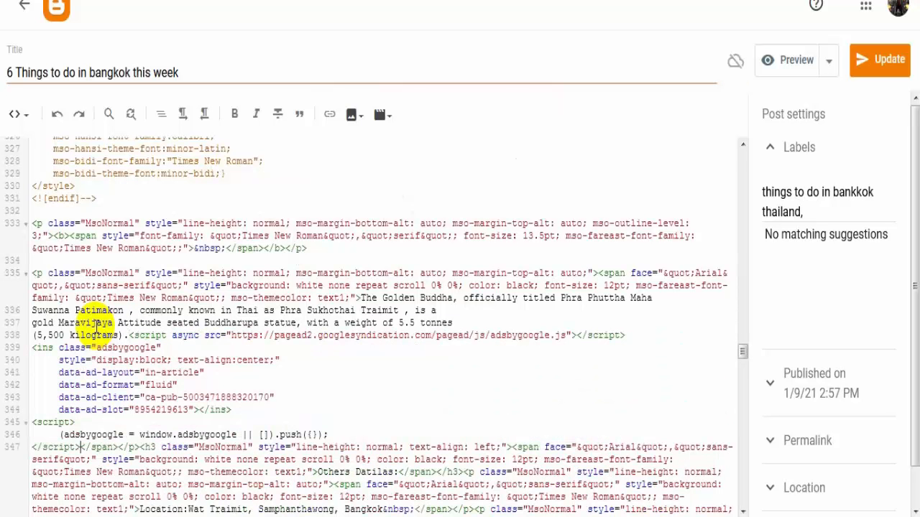
{"action": "scroll", "coordinate": [292, 233], "scroll_direction": "down", "scroll_amount": 2}
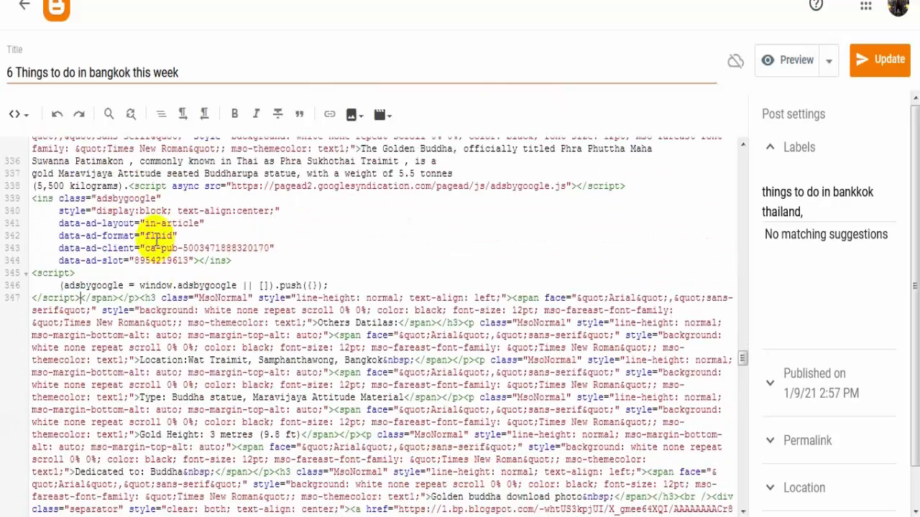
{"action": "left_click_drag", "start_coordinate": [34, 199], "coordinate": [120, 263]}
{"action": "left_click", "coordinate": [342, 231]}
Insert the same ad code after the heading text "Golden buddha download photo", before its closing span tag
{"action": "scroll", "coordinate": [346, 240], "scroll_direction": "down", "scroll_amount": 3}
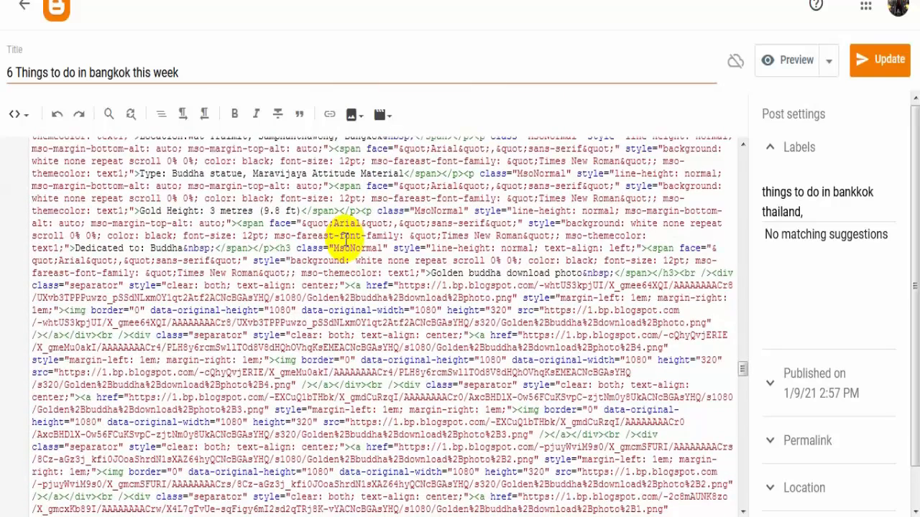
{"action": "left_click", "coordinate": [617, 273]}
{"action": "key", "text": "ctrl+v"}
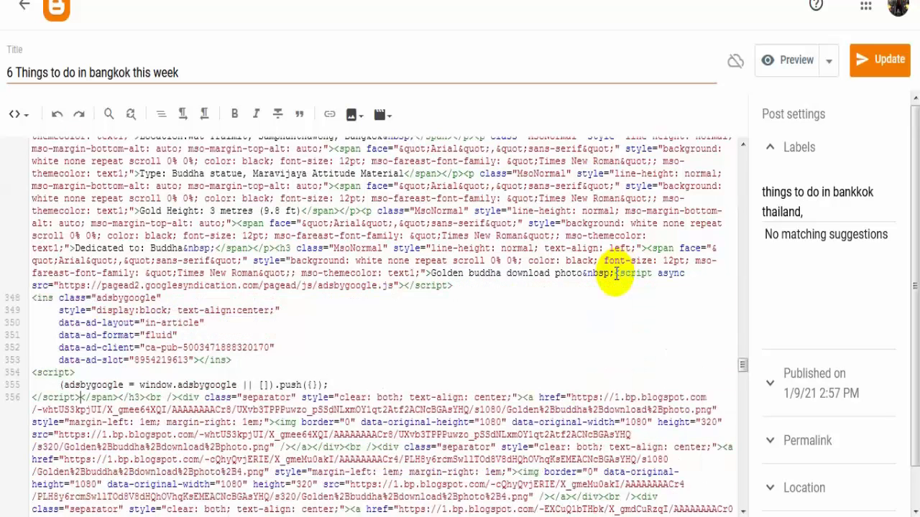
Insert the ad code in the Yaowarat Road section, right after the description ending "throughout the Rattanakosin period."
{"action": "scroll", "coordinate": [359, 323], "scroll_direction": "down", "scroll_amount": 5}
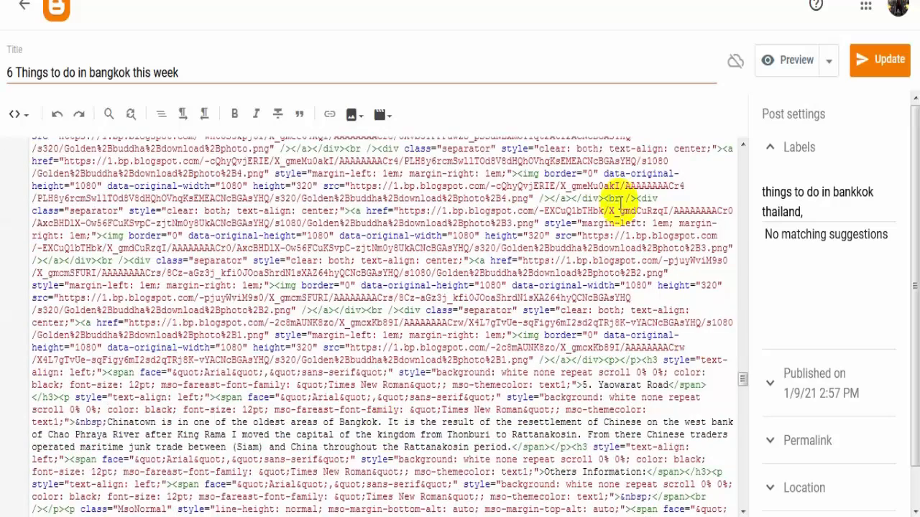
{"action": "scroll", "coordinate": [411, 304], "scroll_direction": "down", "scroll_amount": 3}
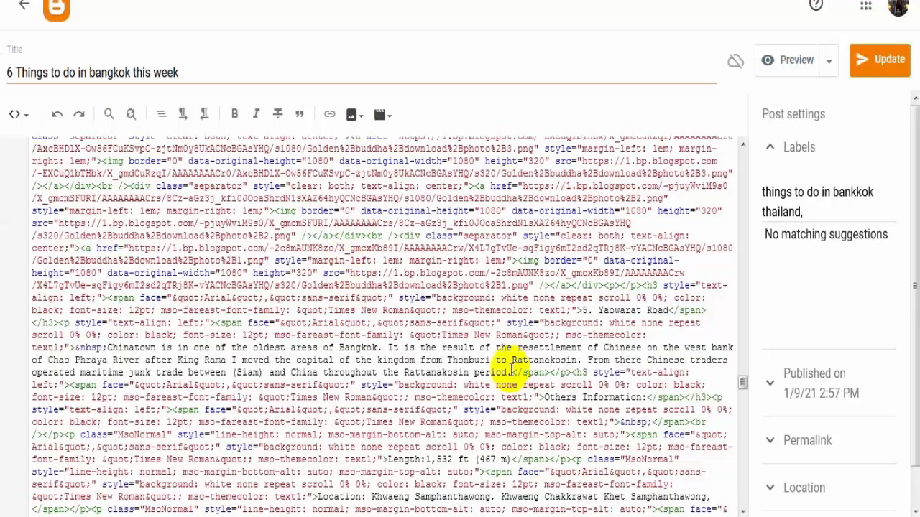
{"action": "scroll", "coordinate": [249, 322], "scroll_direction": "down", "scroll_amount": 5}
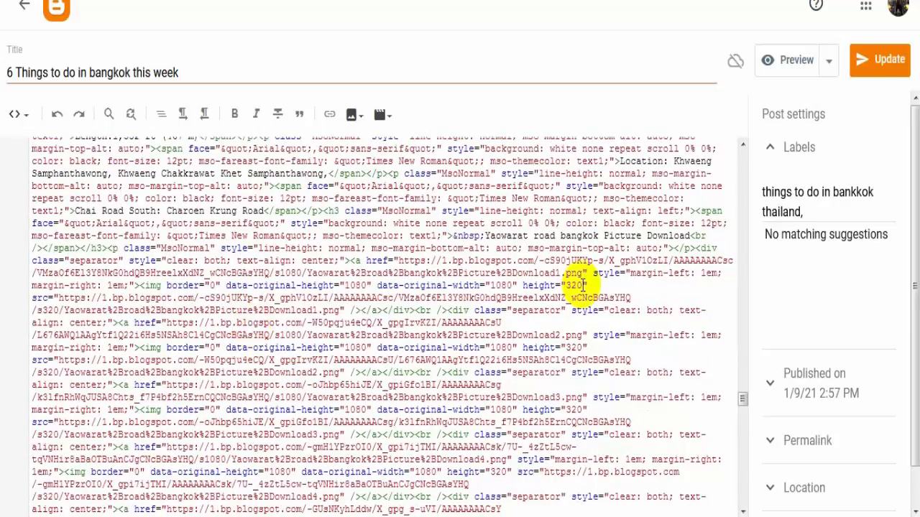
Insert the ad code in the Chatuchak Weekend Market section, right after the description ending "in 1958."
{"action": "scroll", "coordinate": [329, 205], "scroll_direction": "down", "scroll_amount": 1}
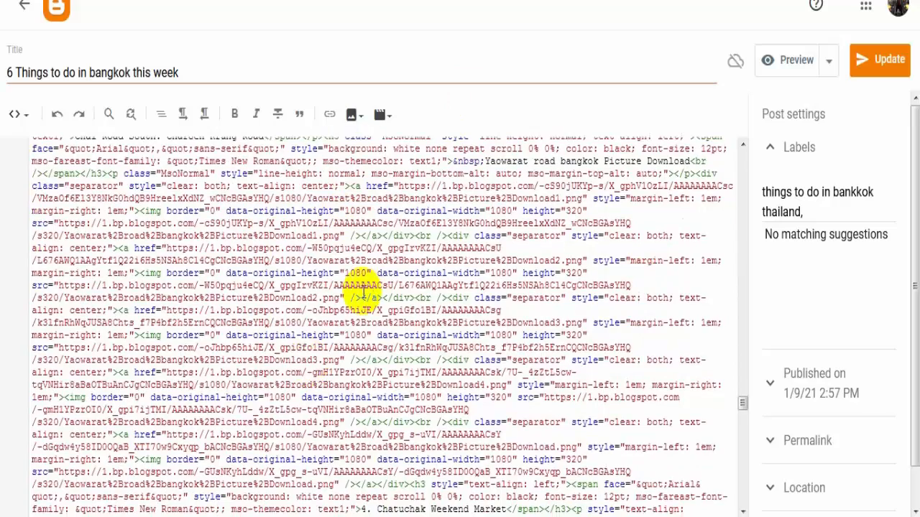
{"action": "scroll", "coordinate": [363, 291], "scroll_direction": "down", "scroll_amount": 3}
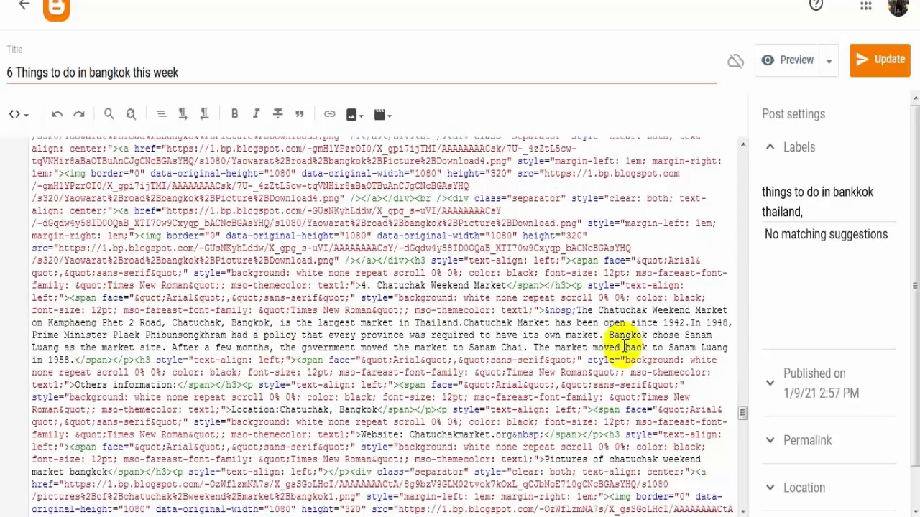
{"action": "left_click", "coordinate": [75, 359]}
{"action": "key", "text": "ctrl+v"}
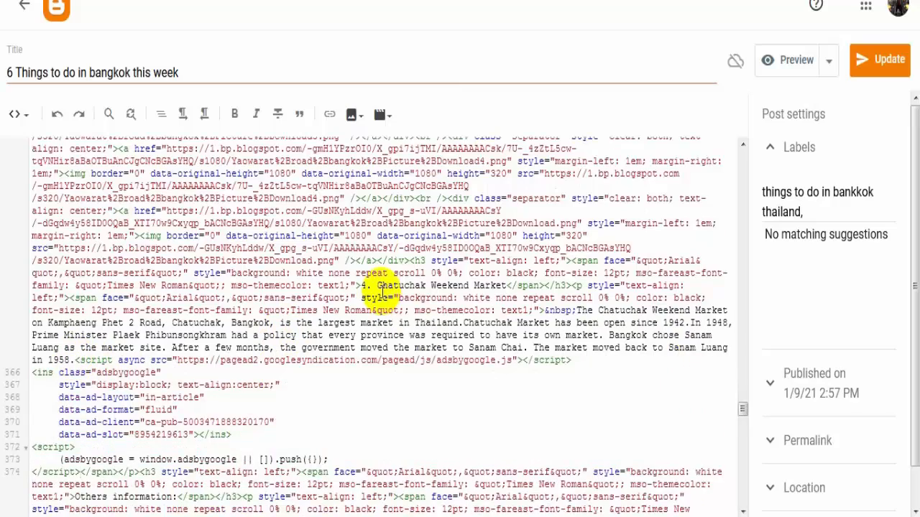
Insert the ad code in the Khaosan Road section, right after the description ending "Grand Palace and Wat Phra Kaew."
{"action": "scroll", "coordinate": [370, 287], "scroll_direction": "down", "scroll_amount": 5}
{"action": "scroll", "coordinate": [379, 291], "scroll_direction": "down", "scroll_amount": 3}
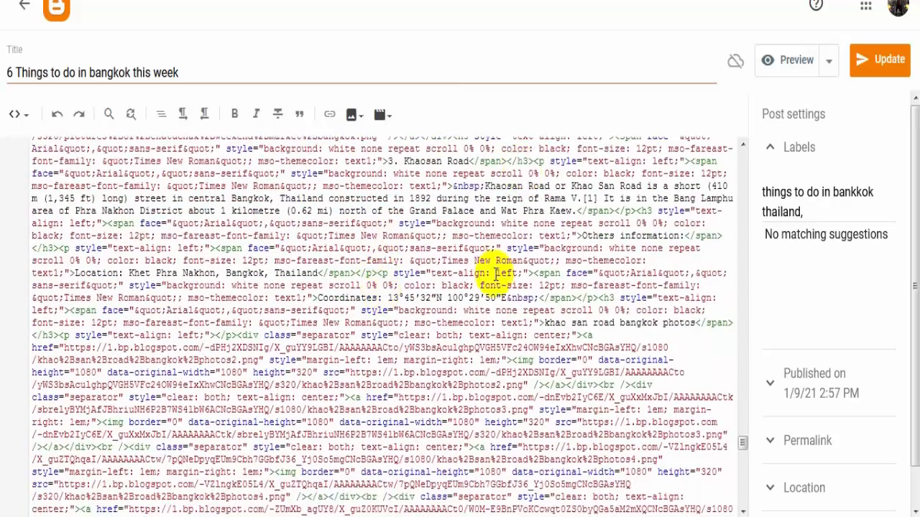
{"action": "left_click", "coordinate": [575, 210]}
{"action": "key", "text": "ctrl+v"}
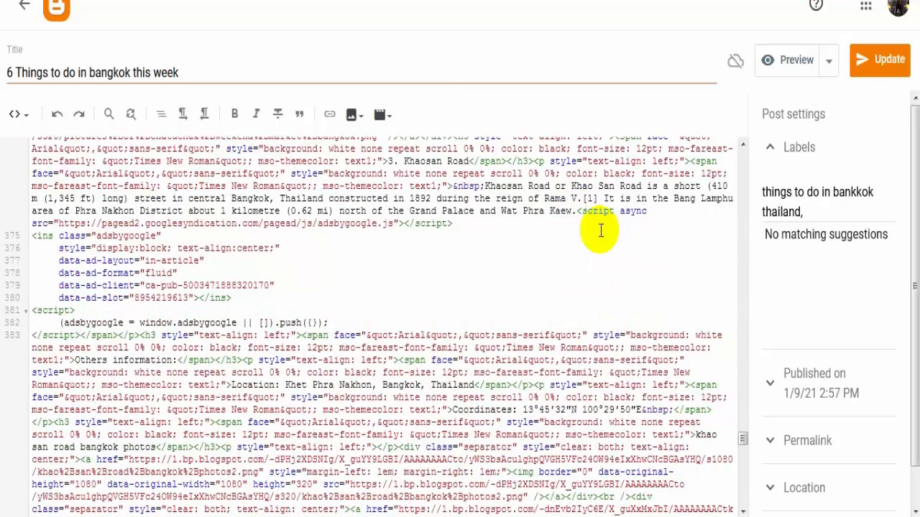
{"action": "scroll", "coordinate": [266, 138], "scroll_direction": "up", "scroll_amount": 10}
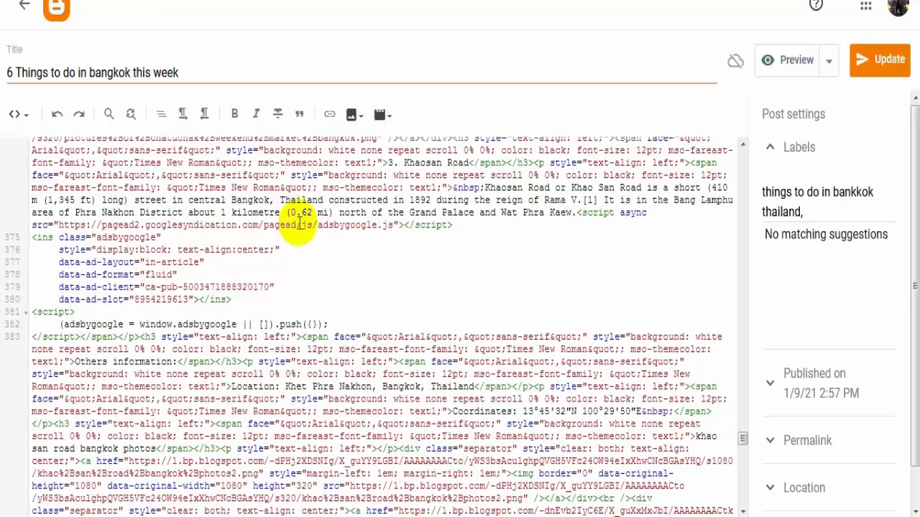
{"action": "scroll", "coordinate": [298, 224], "scroll_direction": "up", "scroll_amount": 15}
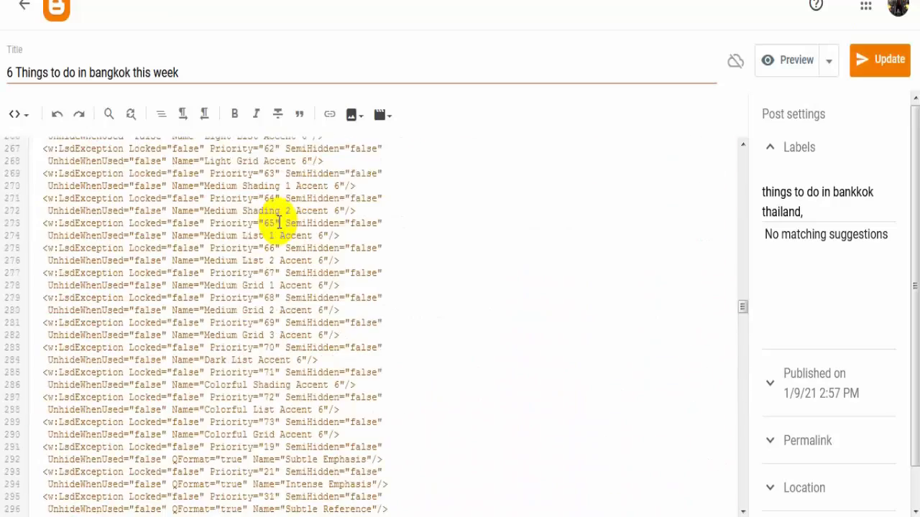
{"action": "scroll", "coordinate": [279, 222], "scroll_direction": "down", "scroll_amount": 6}
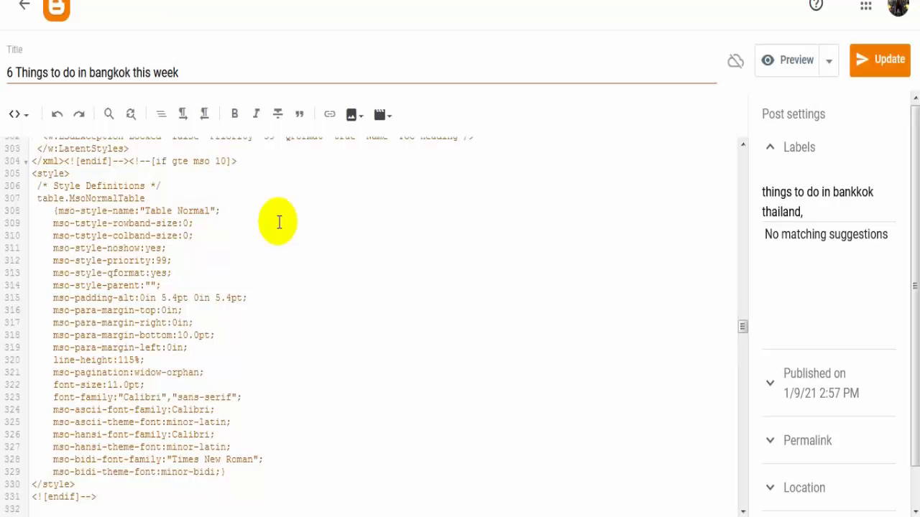
Look over the last part of the post's HTML and update the published post with the inserted ad code
{"action": "scroll", "coordinate": [279, 223], "scroll_direction": "up", "scroll_amount": 8}
{"action": "scroll", "coordinate": [278, 223], "scroll_direction": "down", "scroll_amount": 4}
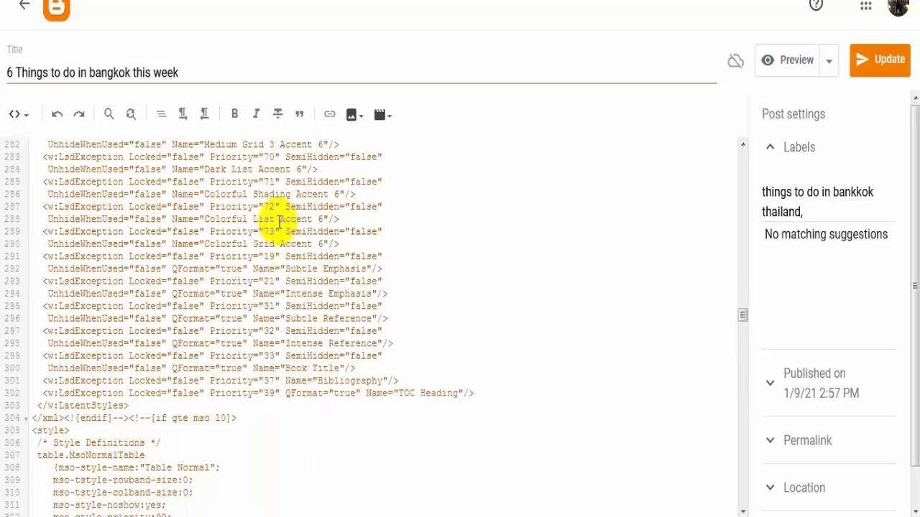
{"action": "scroll", "coordinate": [279, 222], "scroll_direction": "down", "scroll_amount": 3}
{"action": "left_click", "coordinate": [879, 68]}
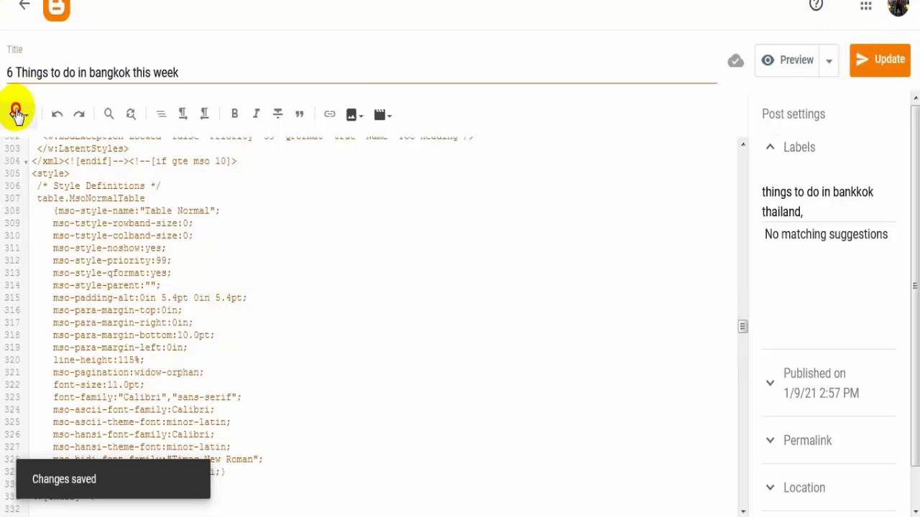
Switch the post editor from HTML view to Compose view and look through the Golden Buddha section
{"action": "left_click", "coordinate": [16, 114]}
{"action": "left_click", "coordinate": [37, 161]}
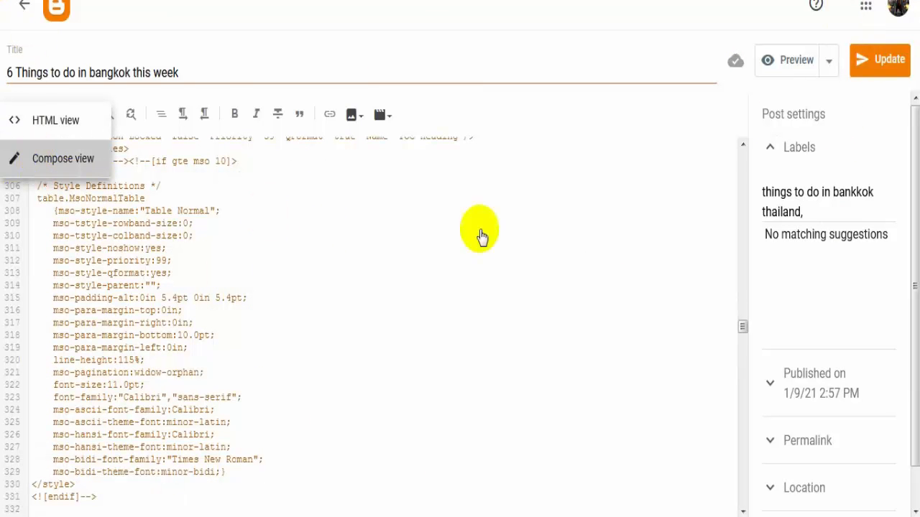
{"action": "scroll", "coordinate": [460, 259], "scroll_direction": "down", "scroll_amount": 15}
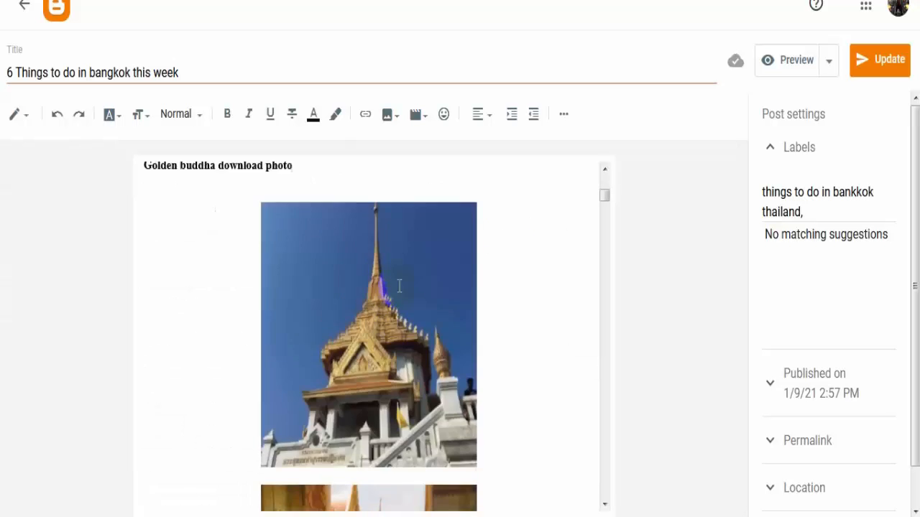
{"action": "scroll", "coordinate": [398, 285], "scroll_direction": "down", "scroll_amount": 10}
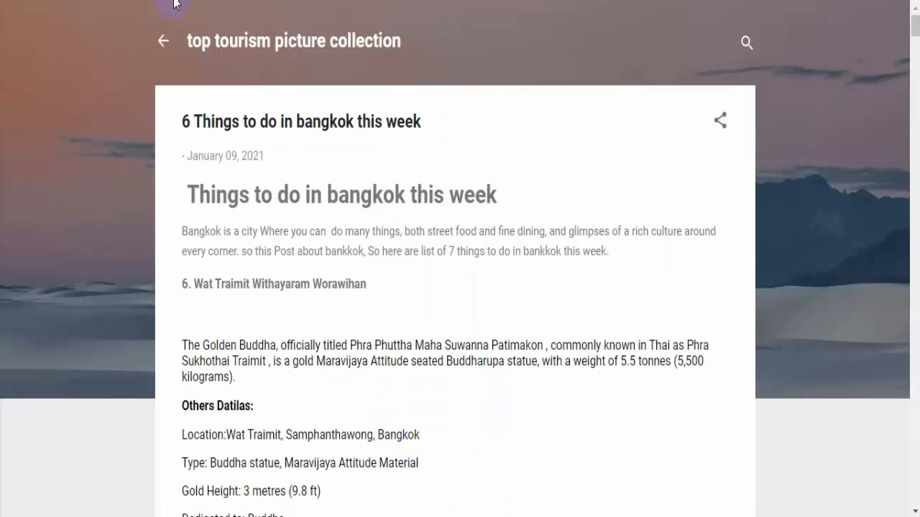
Open the published post "6 Things to do in bangkok this week", reload it and accept the cookie notice
{"action": "scroll", "coordinate": [448, 234], "scroll_direction": "down", "scroll_amount": 10}
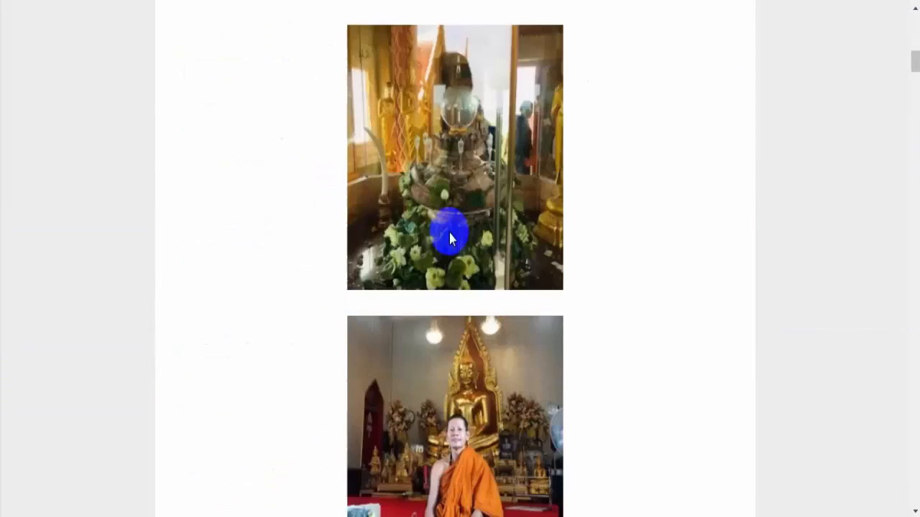
{"action": "scroll", "coordinate": [449, 234], "scroll_direction": "up", "scroll_amount": 5}
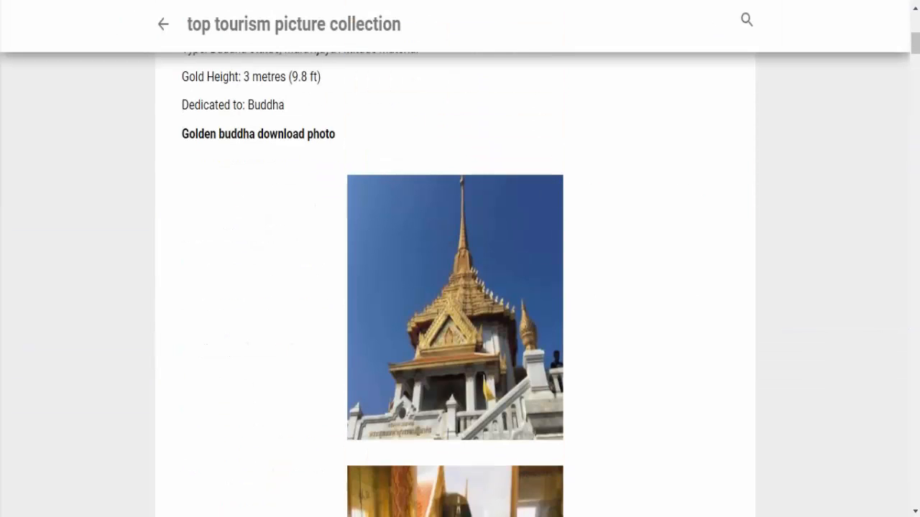
{"action": "key", "text": "F5"}
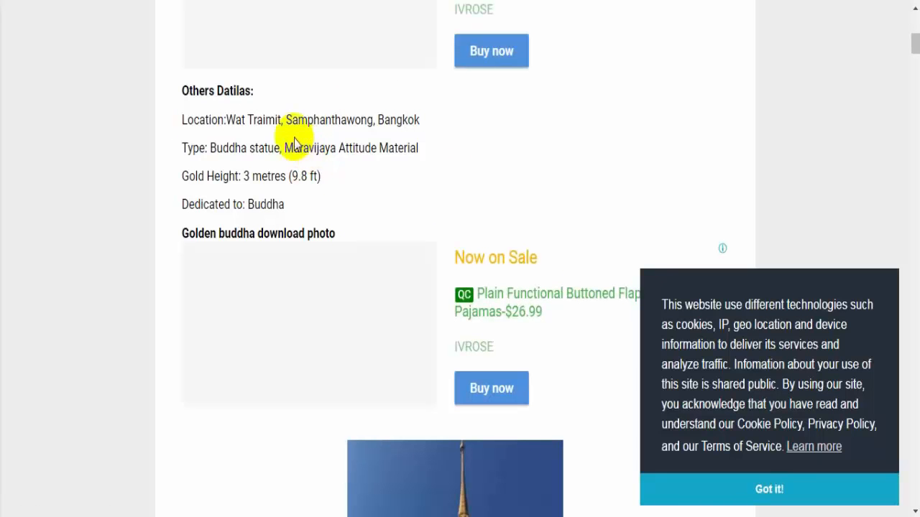
{"action": "left_click", "coordinate": [729, 491]}
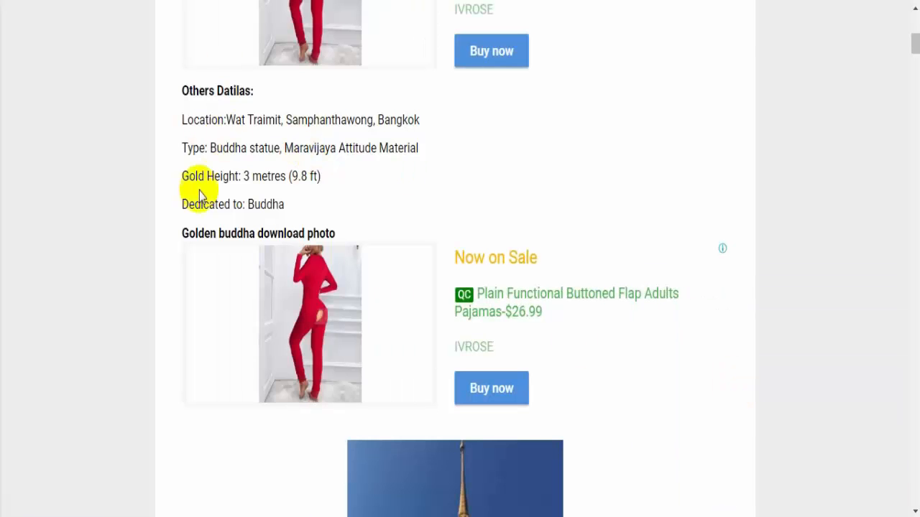
Examine the ad placements in the Wat Traimit section, after the Golden Buddha description and under "Golden buddha download photo"
{"action": "scroll", "coordinate": [199, 191], "scroll_direction": "up", "scroll_amount": 7}
{"action": "scroll", "coordinate": [260, 144], "scroll_direction": "down", "scroll_amount": 6}
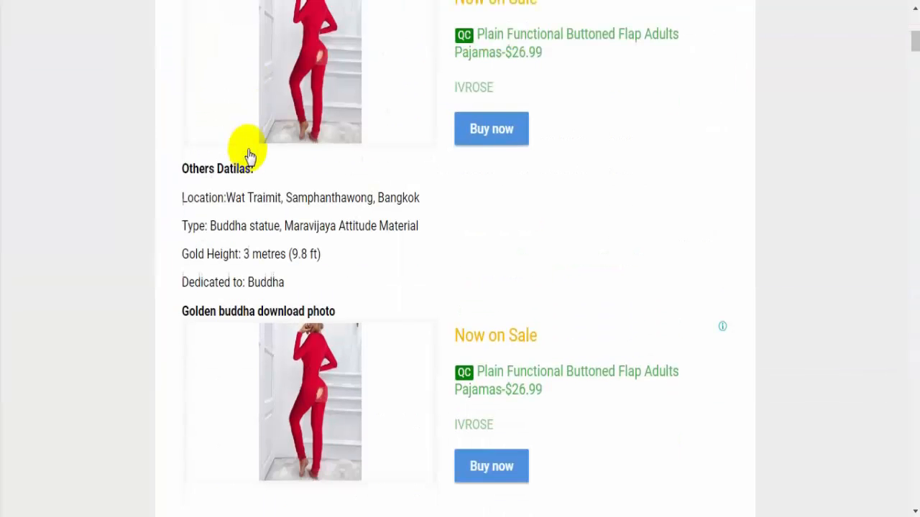
{"action": "scroll", "coordinate": [246, 154], "scroll_direction": "up", "scroll_amount": 5}
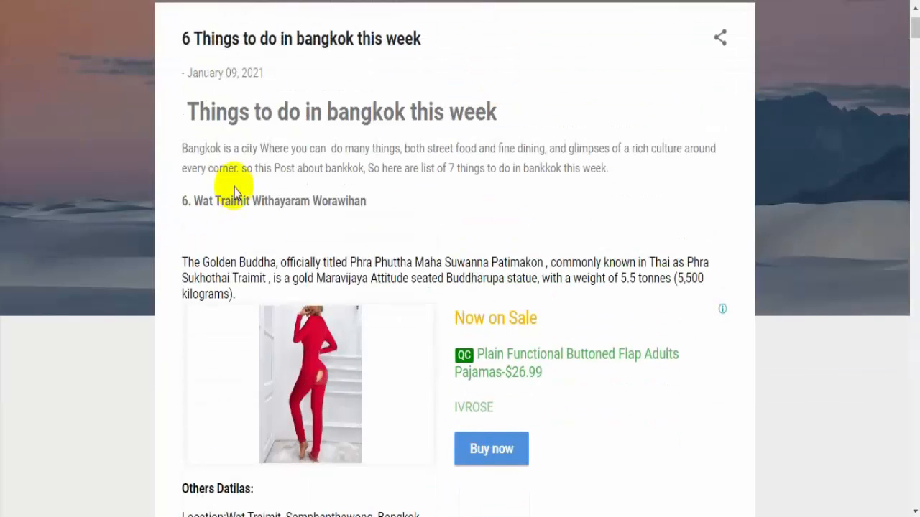
{"action": "scroll", "coordinate": [328, 187], "scroll_direction": "down", "scroll_amount": 2}
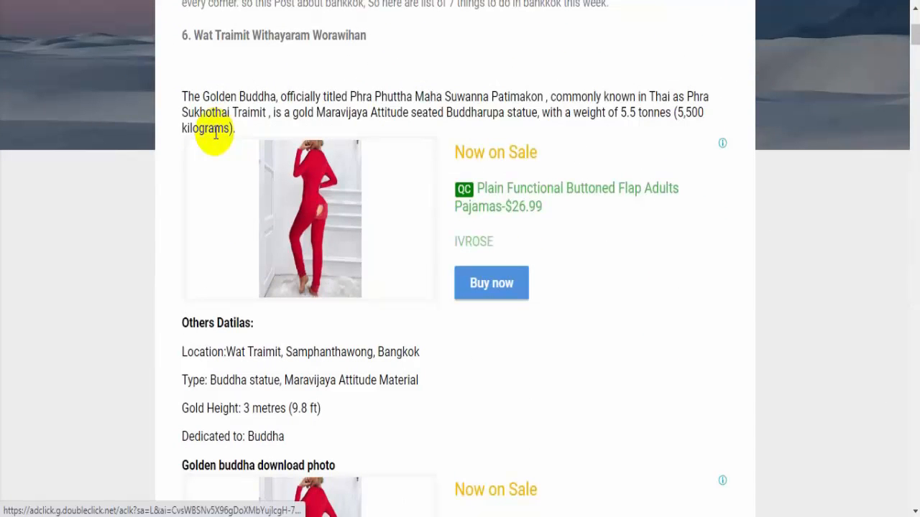
{"action": "scroll", "coordinate": [369, 86], "scroll_direction": "up", "scroll_amount": 1}
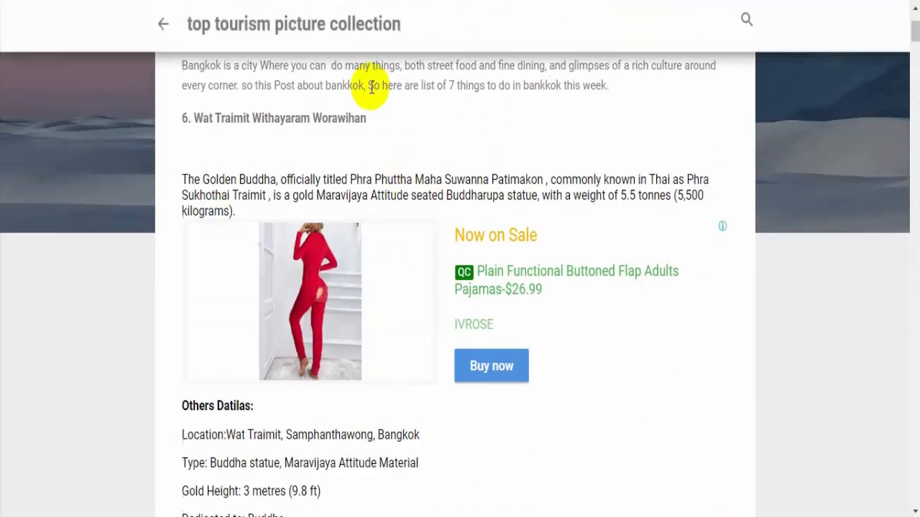
{"action": "scroll", "coordinate": [373, 180], "scroll_direction": "down", "scroll_amount": 2}
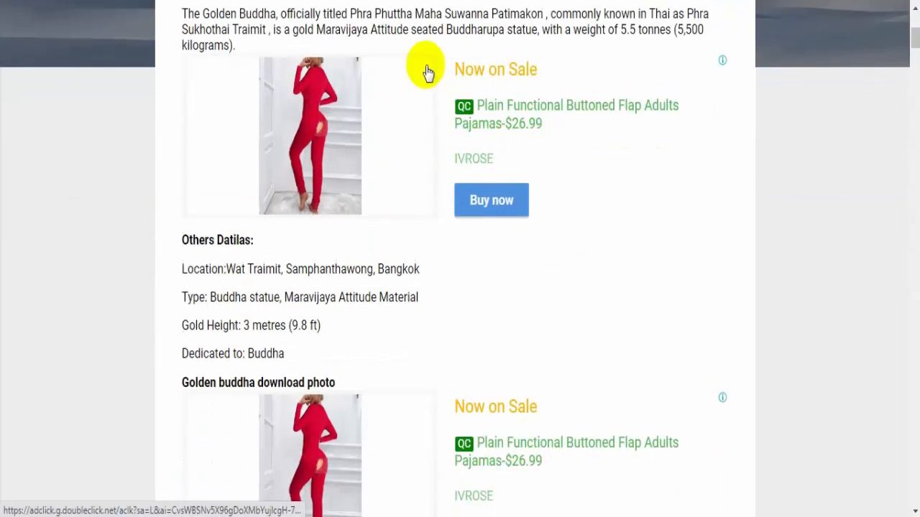
{"action": "scroll", "coordinate": [421, 195], "scroll_direction": "down", "scroll_amount": 3}
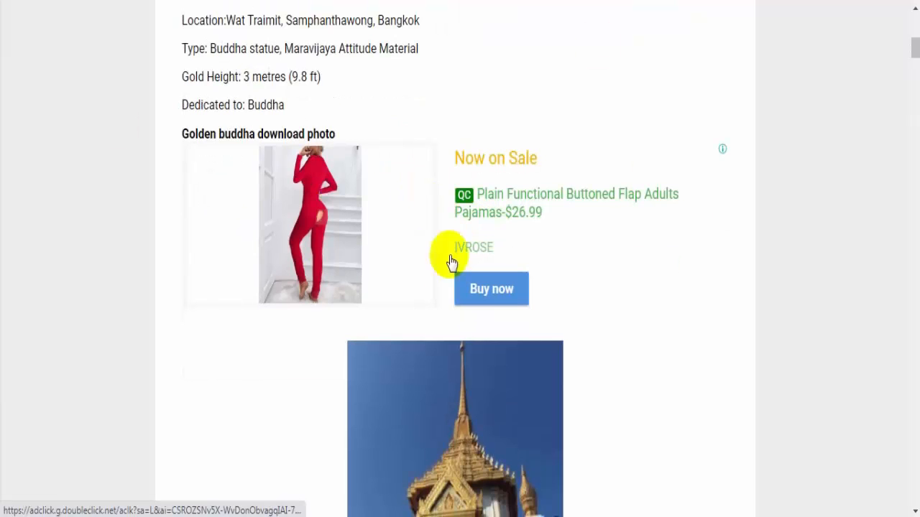
Check the ad placements in the sections from Yaowarat Road to Wat Arun and return to the start of the post
{"action": "scroll", "coordinate": [285, 248], "scroll_direction": "down", "scroll_amount": 15}
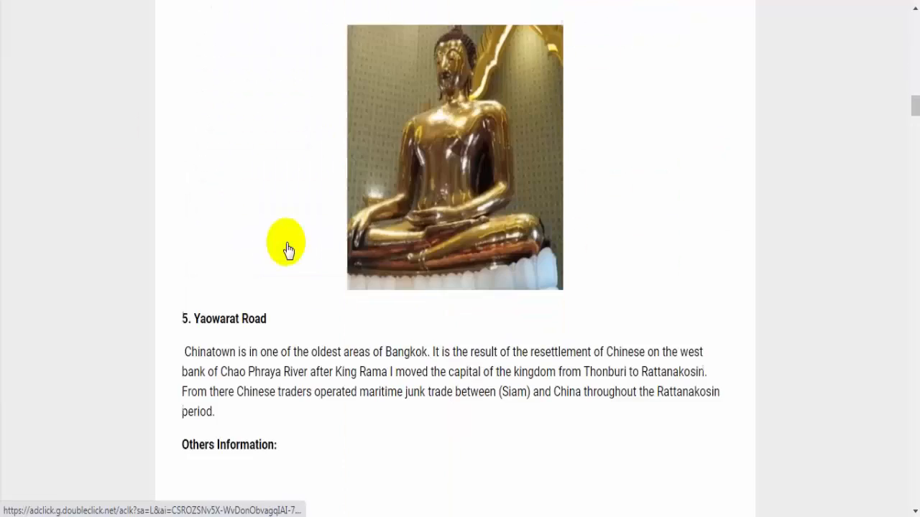
{"action": "scroll", "coordinate": [287, 249], "scroll_direction": "down", "scroll_amount": 15}
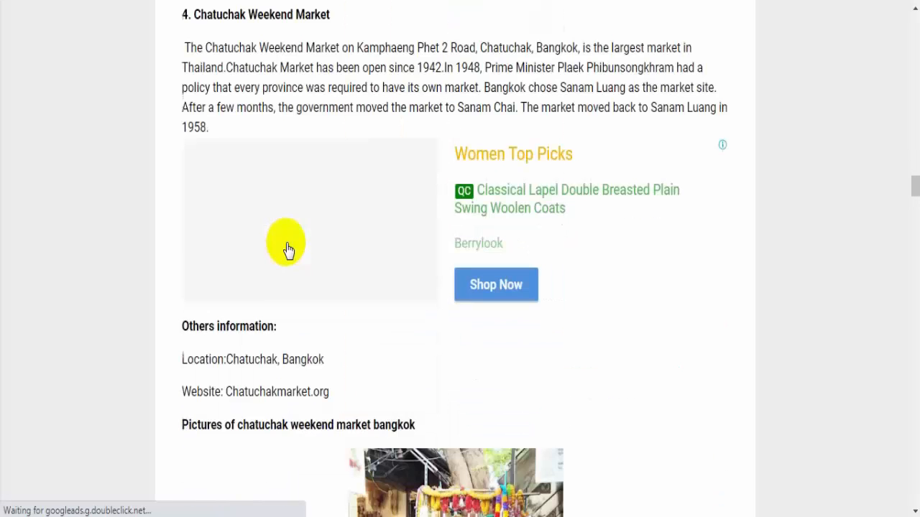
{"action": "scroll", "coordinate": [286, 250], "scroll_direction": "down", "scroll_amount": 1}
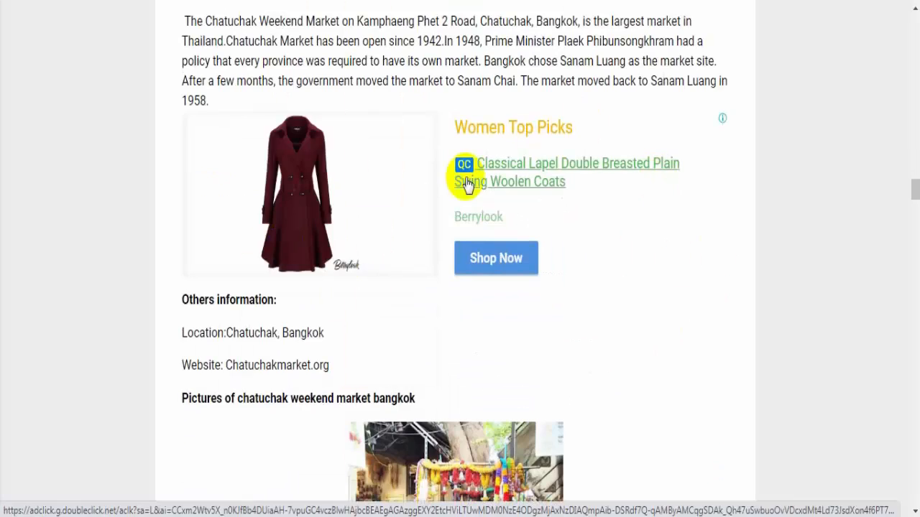
{"action": "scroll", "coordinate": [496, 235], "scroll_direction": "down", "scroll_amount": 15}
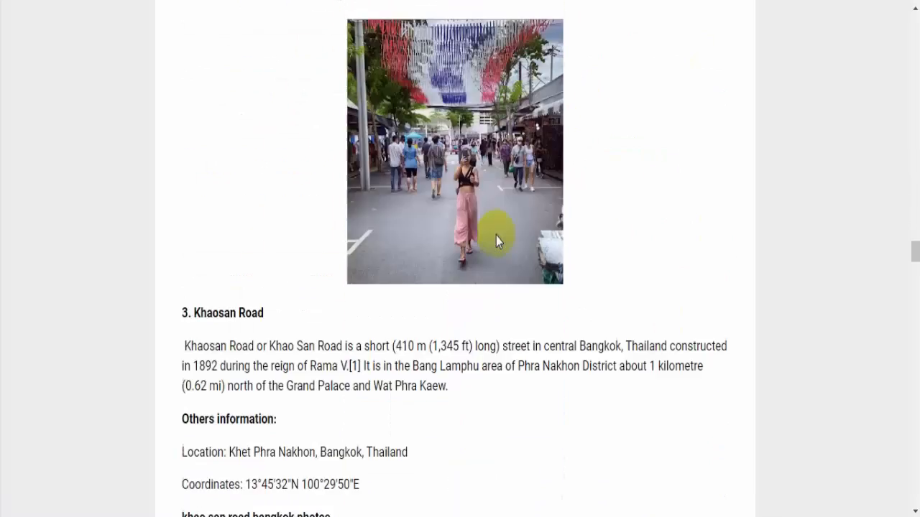
{"action": "scroll", "coordinate": [496, 237], "scroll_direction": "down", "scroll_amount": 20}
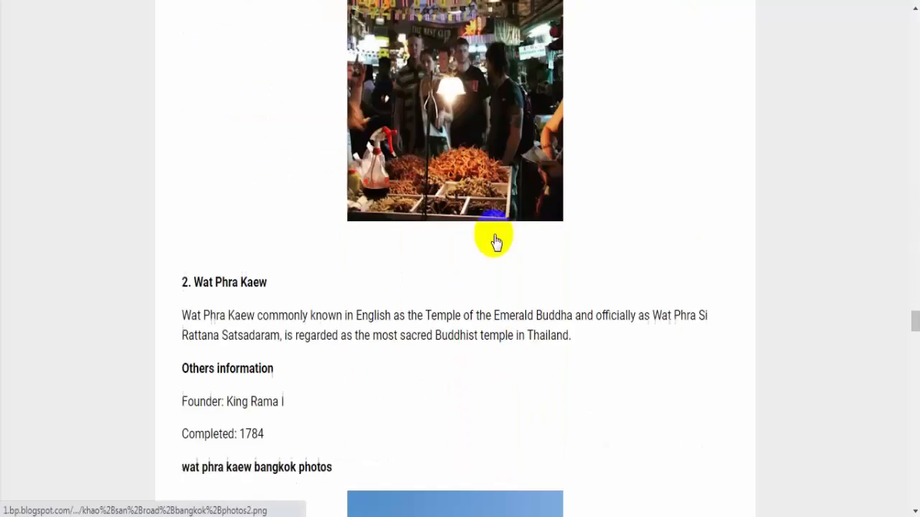
{"action": "scroll", "coordinate": [496, 242], "scroll_direction": "down", "scroll_amount": 20}
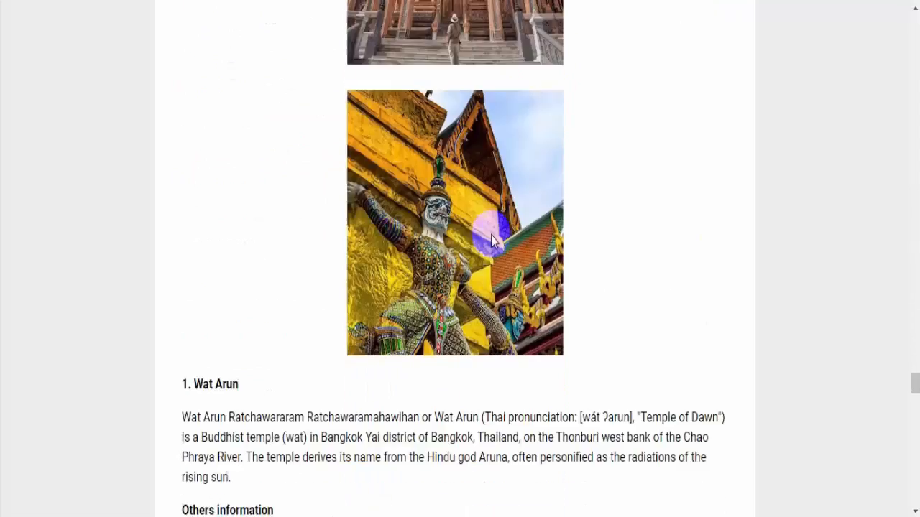
{"action": "scroll", "coordinate": [491, 238], "scroll_direction": "down", "scroll_amount": 20}
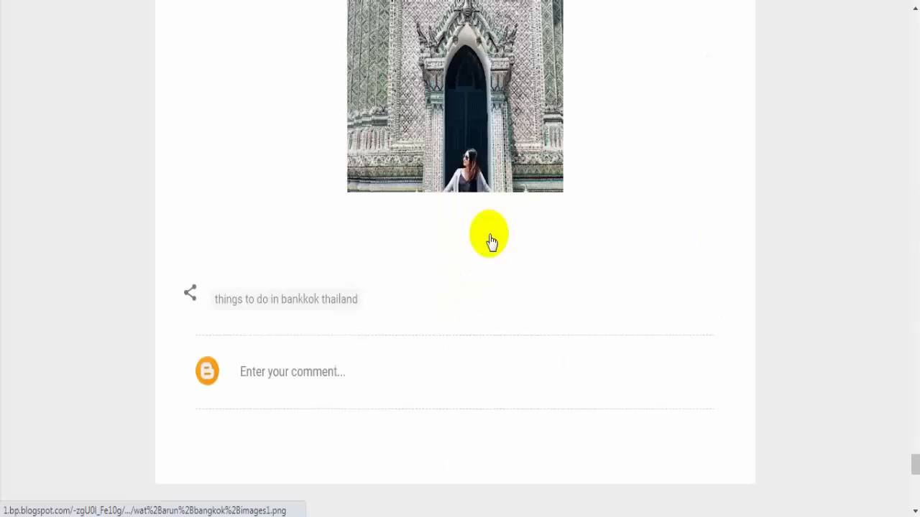
{"action": "scroll", "coordinate": [489, 239], "scroll_direction": "down", "scroll_amount": 5}
{"action": "scroll", "coordinate": [823, 369], "scroll_direction": "up", "scroll_amount": 5}
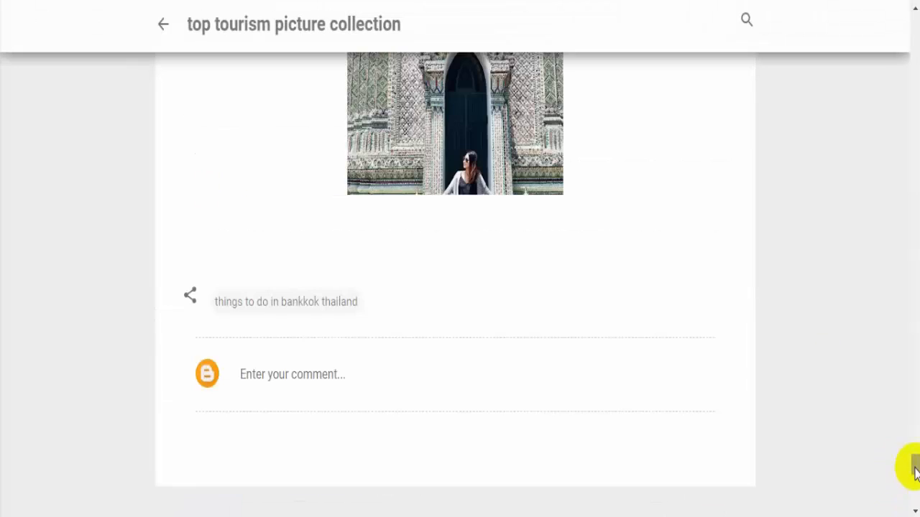
{"action": "left_click_drag", "start_coordinate": [915, 471], "coordinate": [884, 15]}
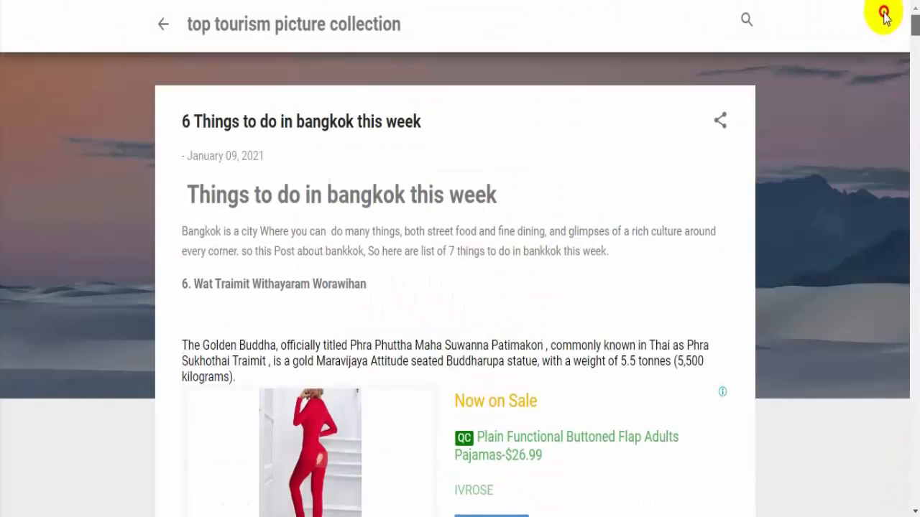
Reload the published post once more and dismiss the cookie notice
{"action": "scroll", "coordinate": [306, 264], "scroll_direction": "down", "scroll_amount": 15}
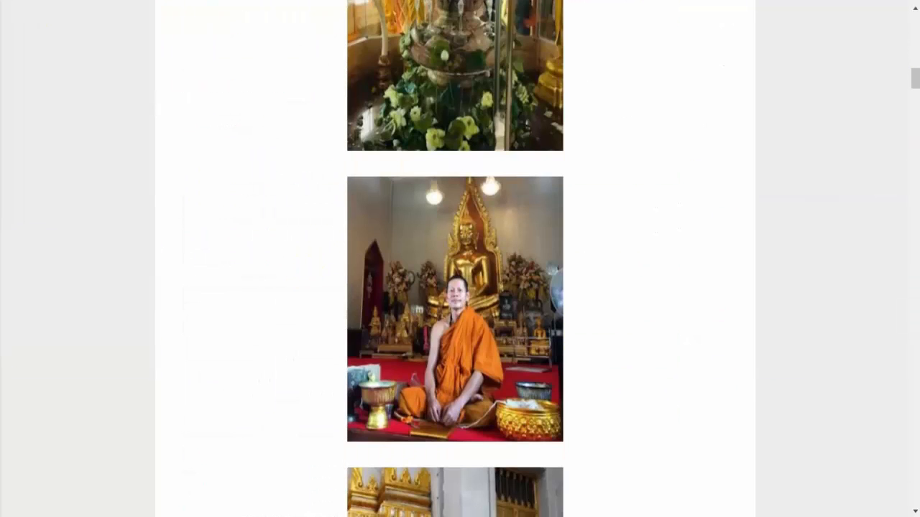
{"action": "key", "text": "F5"}
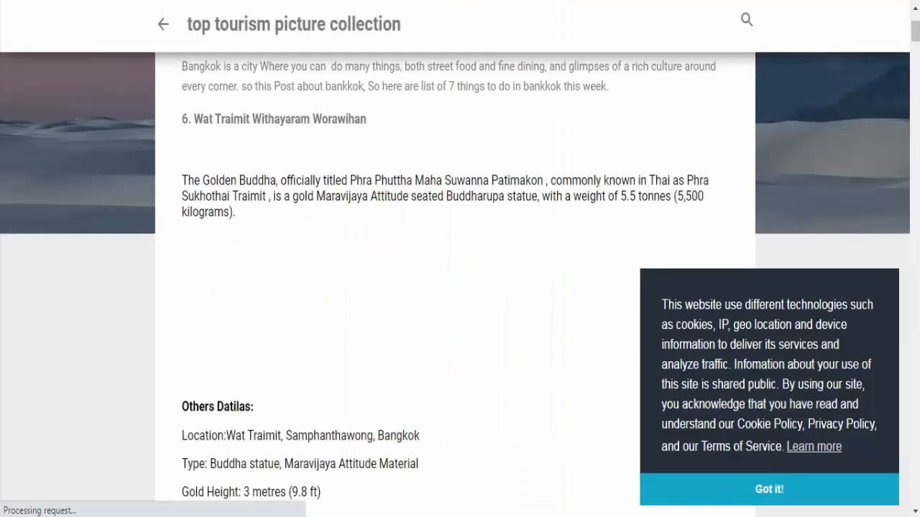
{"action": "left_click", "coordinate": [771, 491]}
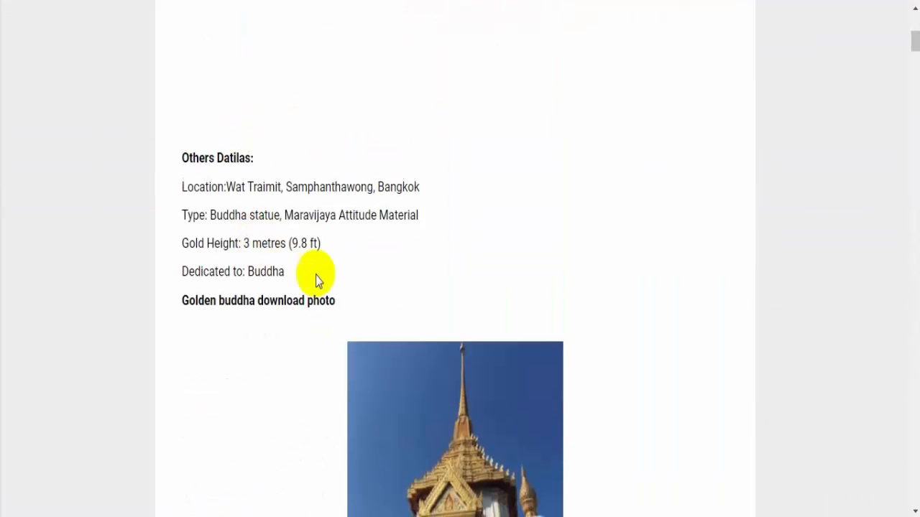
Review the ad spots through the whole reloaded post down to the popular posts and return to its title
{"action": "scroll", "coordinate": [288, 281], "scroll_direction": "down", "scroll_amount": 15}
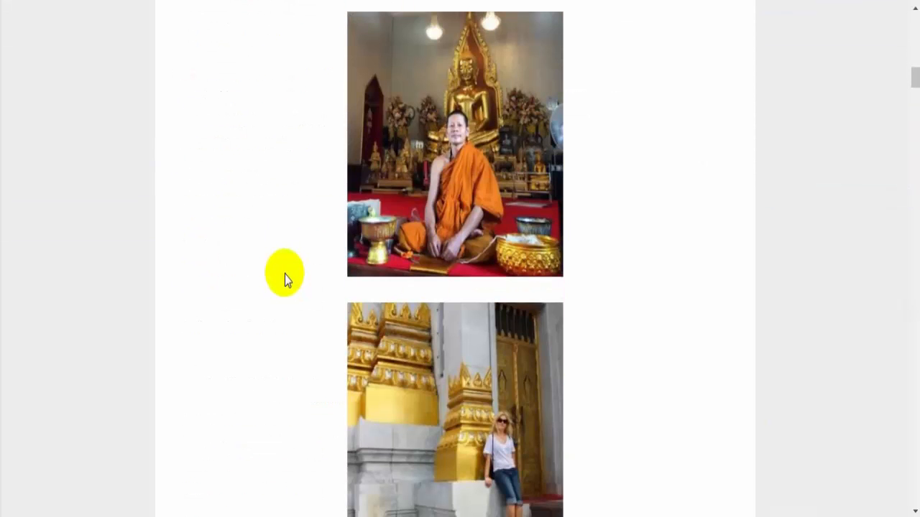
{"action": "scroll", "coordinate": [284, 275], "scroll_direction": "down", "scroll_amount": 15}
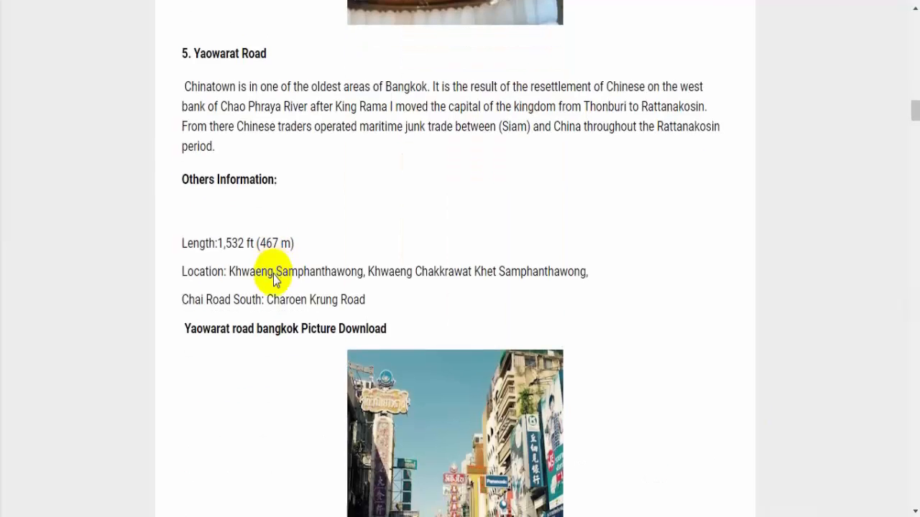
{"action": "scroll", "coordinate": [274, 279], "scroll_direction": "down", "scroll_amount": 15}
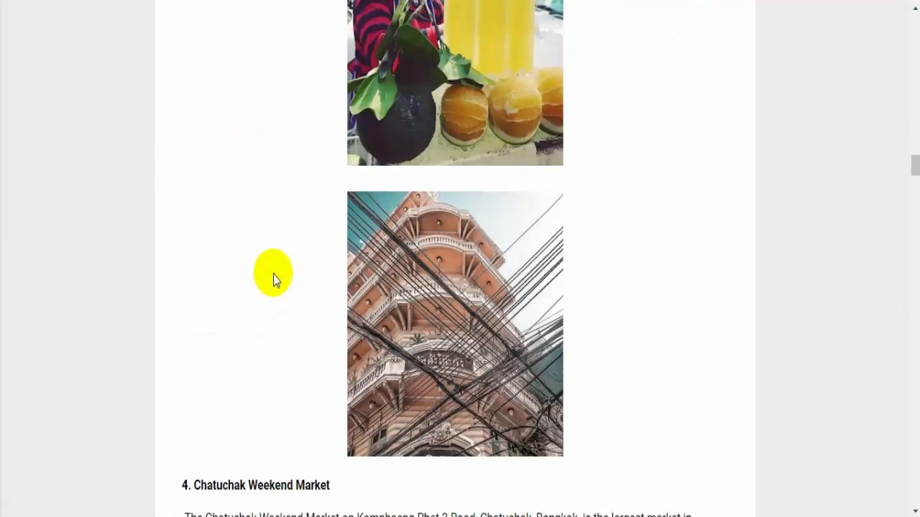
{"action": "scroll", "coordinate": [273, 278], "scroll_direction": "down", "scroll_amount": 15}
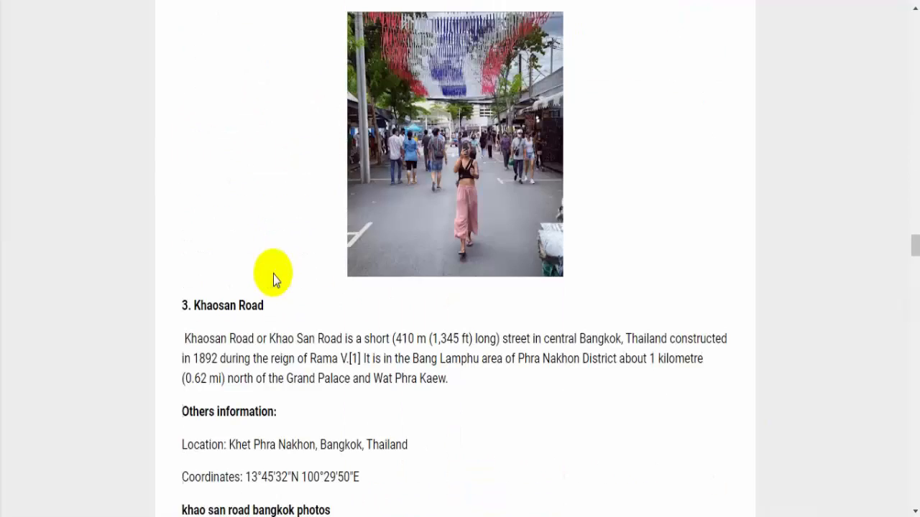
{"action": "scroll", "coordinate": [273, 277], "scroll_direction": "down", "scroll_amount": 15}
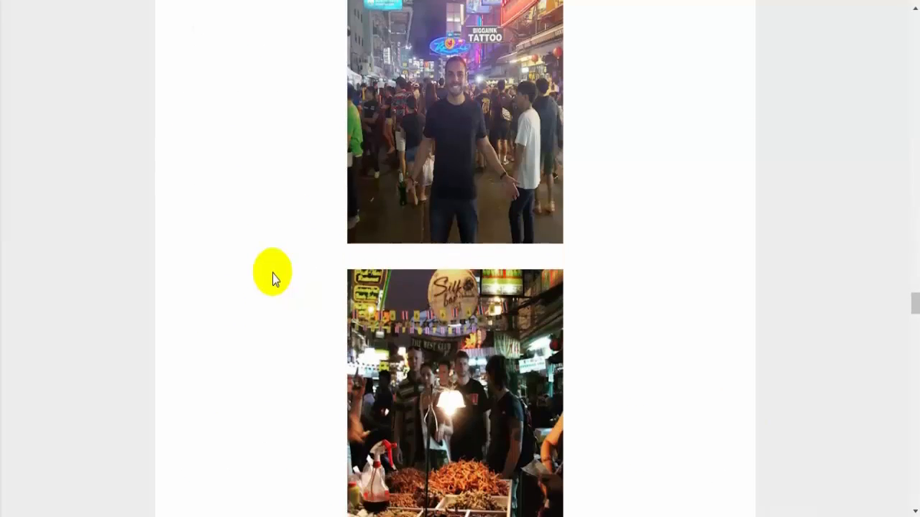
{"action": "scroll", "coordinate": [272, 274], "scroll_direction": "down", "scroll_amount": 15}
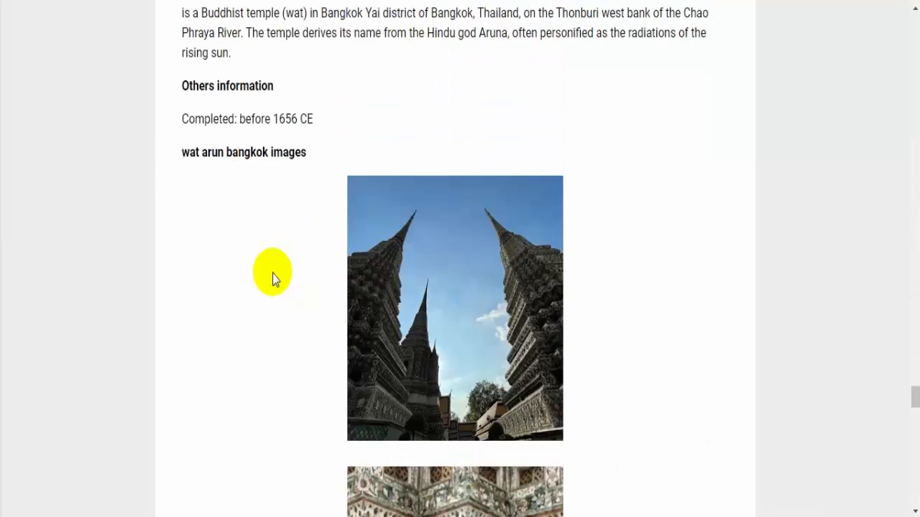
{"action": "scroll", "coordinate": [272, 274], "scroll_direction": "down", "scroll_amount": 15}
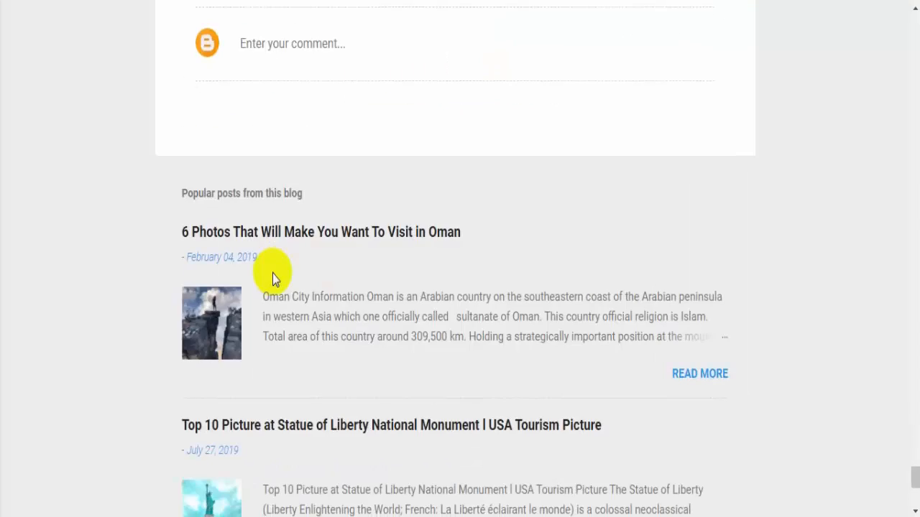
{"action": "left_click_drag", "start_coordinate": [914, 480], "coordinate": [887, 29]}
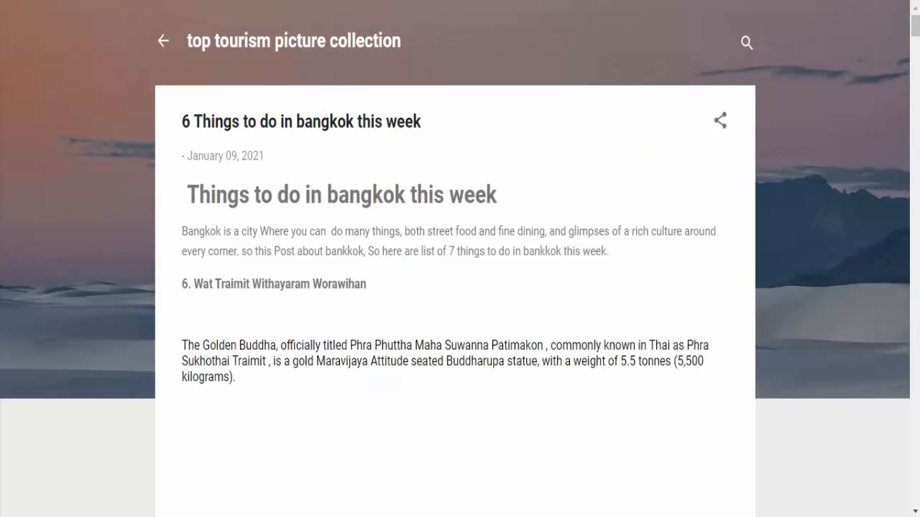
Reload the published post, check its ad spots from Wat Traimit to Chatuchak Weekend Market, and return to the title
{"action": "key", "text": "F5"}
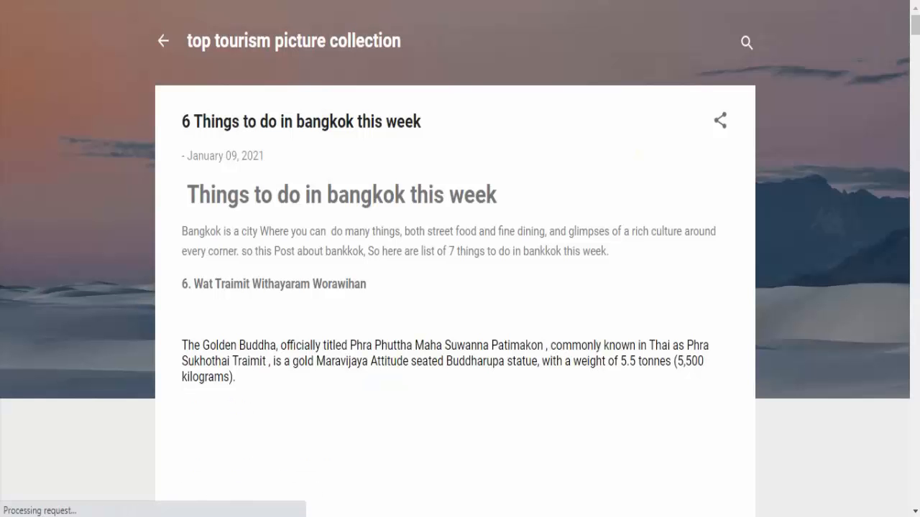
{"action": "scroll", "coordinate": [275, 195], "scroll_direction": "down", "scroll_amount": 5}
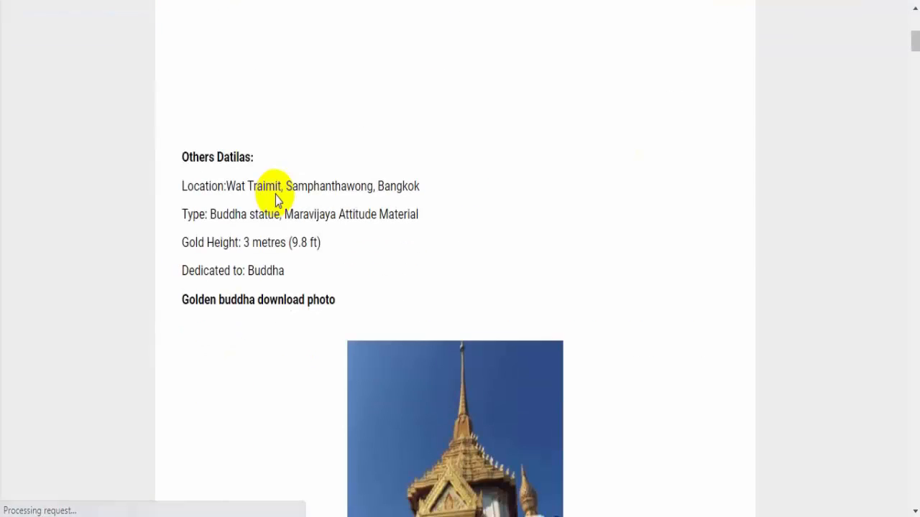
{"action": "scroll", "coordinate": [275, 195], "scroll_direction": "up", "scroll_amount": 3}
{"action": "scroll", "coordinate": [277, 198], "scroll_direction": "down", "scroll_amount": 15}
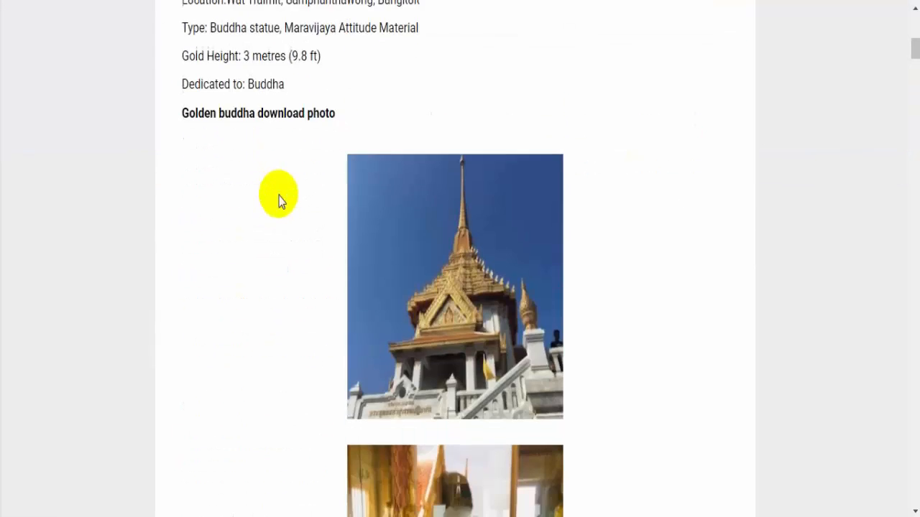
{"action": "scroll", "coordinate": [279, 200], "scroll_direction": "down", "scroll_amount": 15}
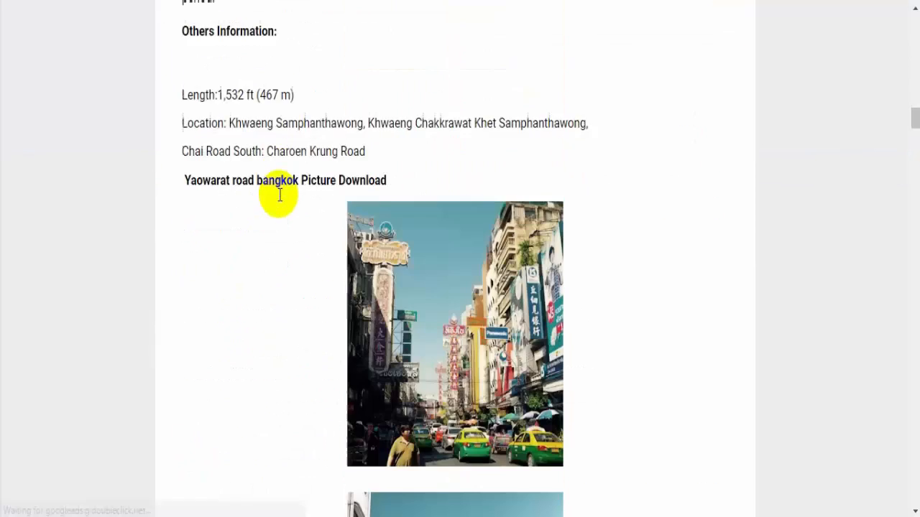
{"action": "scroll", "coordinate": [278, 199], "scroll_direction": "down", "scroll_amount": 15}
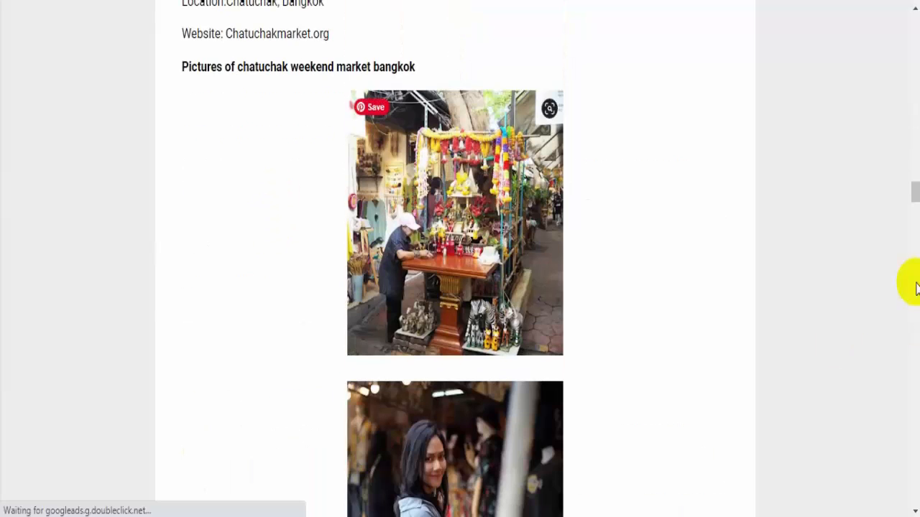
{"action": "scroll", "coordinate": [906, 144], "scroll_direction": "up", "scroll_amount": 6}
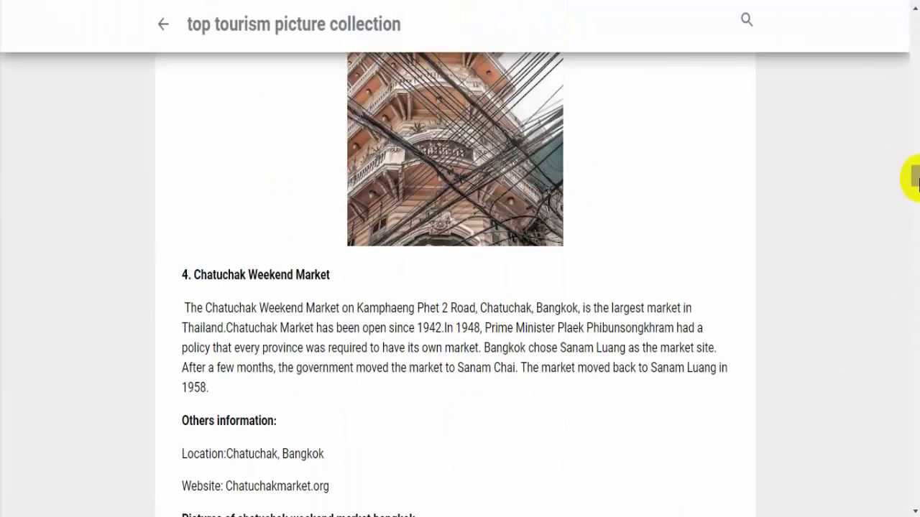
{"action": "left_click_drag", "start_coordinate": [914, 178], "coordinate": [913, 41]}
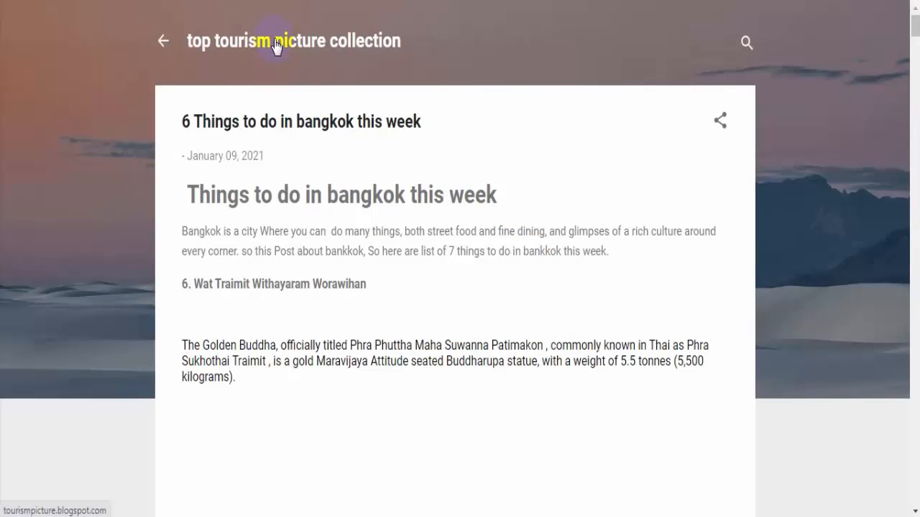
Reopen "6 Things to do in bangkok this week" from the blog's home page and dismiss the cookie notice
{"action": "left_click", "coordinate": [276, 41]}
{"action": "scroll", "coordinate": [191, 281], "scroll_direction": "down", "scroll_amount": 5}
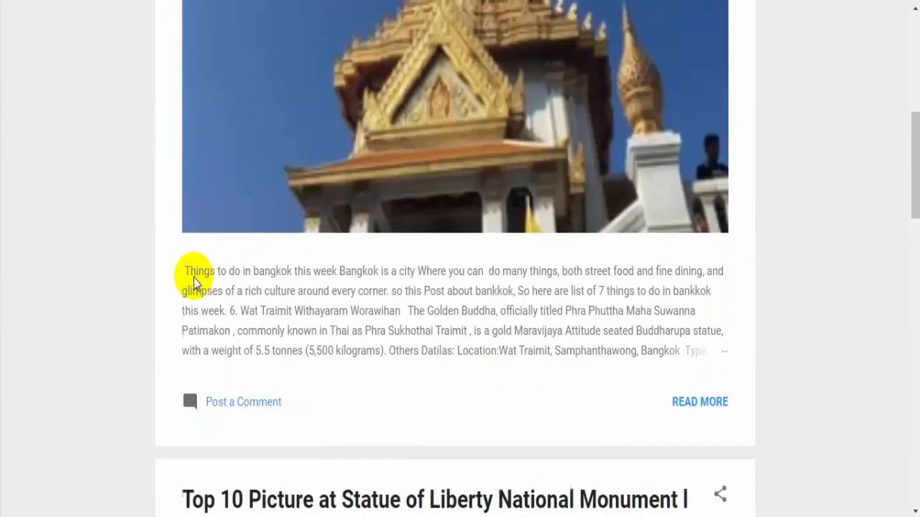
{"action": "scroll", "coordinate": [246, 139], "scroll_direction": "up", "scroll_amount": 4}
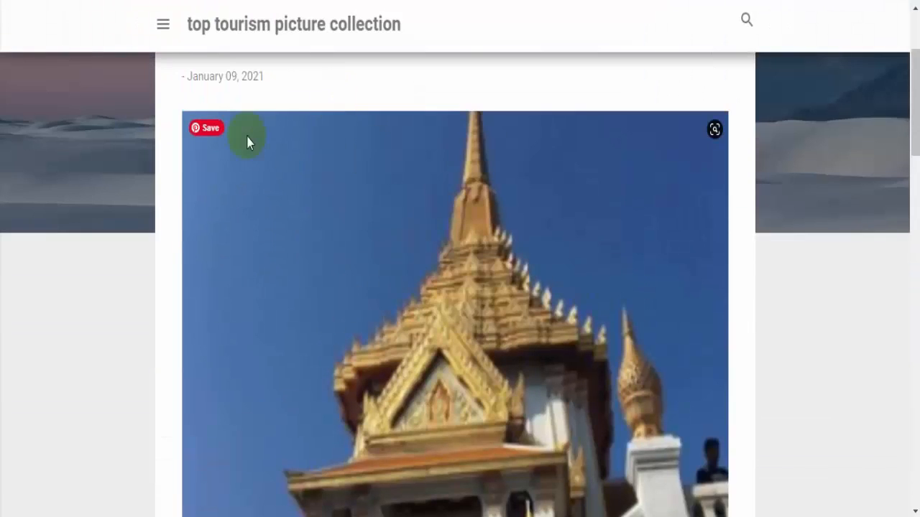
{"action": "scroll", "coordinate": [288, 164], "scroll_direction": "down", "scroll_amount": 3}
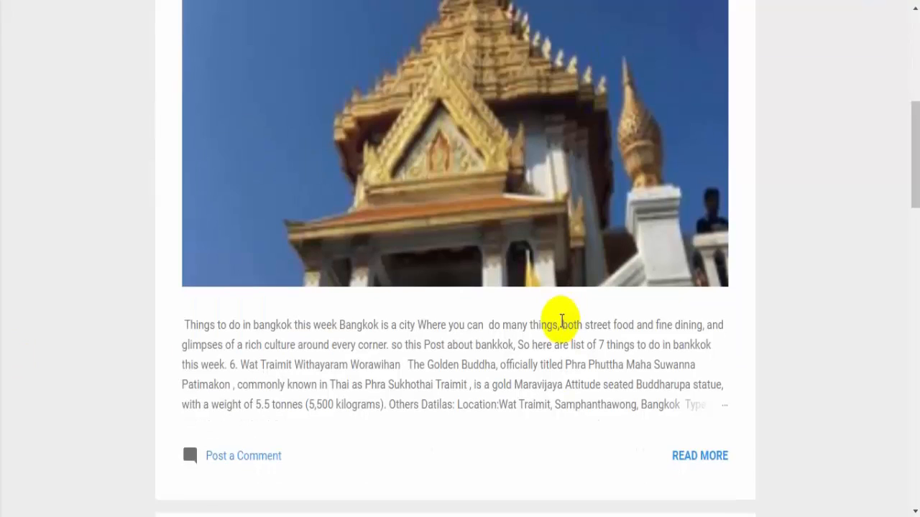
{"action": "scroll", "coordinate": [559, 314], "scroll_direction": "down", "scroll_amount": 1}
{"action": "left_click", "coordinate": [688, 374]}
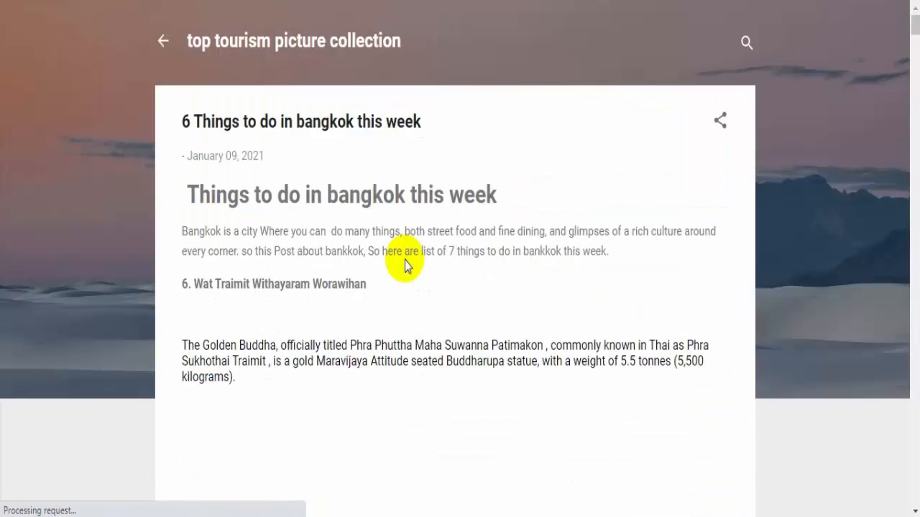
{"action": "scroll", "coordinate": [404, 265], "scroll_direction": "down", "scroll_amount": 3}
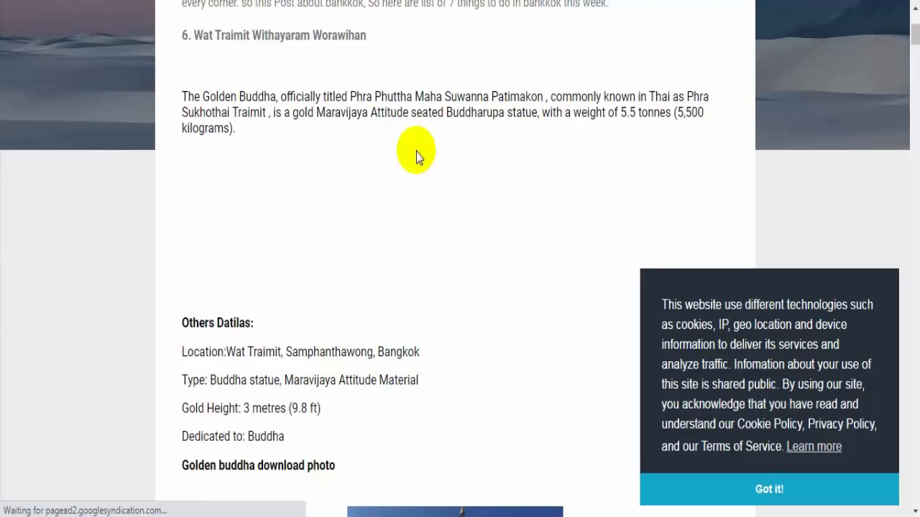
{"action": "left_click", "coordinate": [732, 495]}
Examine the reopened post's ad spots from the Wat Traimit details through Yaowarat Road and Chatuchak Weekend Market to Khaosan Road
{"action": "scroll", "coordinate": [314, 247], "scroll_direction": "down", "scroll_amount": 3}
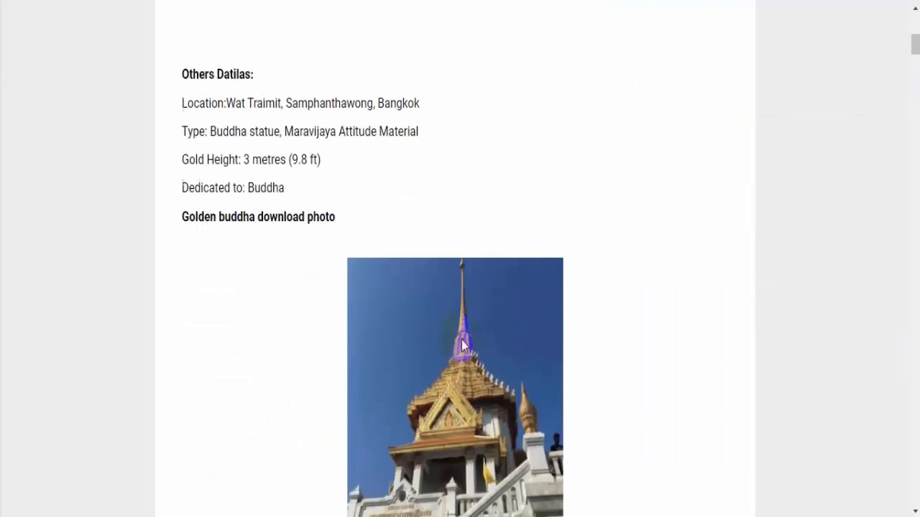
{"action": "scroll", "coordinate": [246, 220], "scroll_direction": "up", "scroll_amount": 3}
{"action": "scroll", "coordinate": [374, 209], "scroll_direction": "down", "scroll_amount": 15}
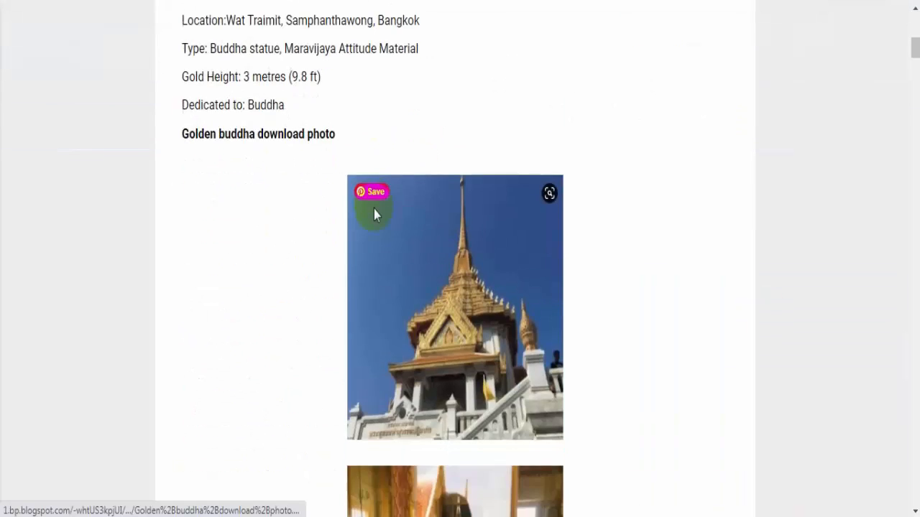
{"action": "scroll", "coordinate": [374, 209], "scroll_direction": "down", "scroll_amount": 15}
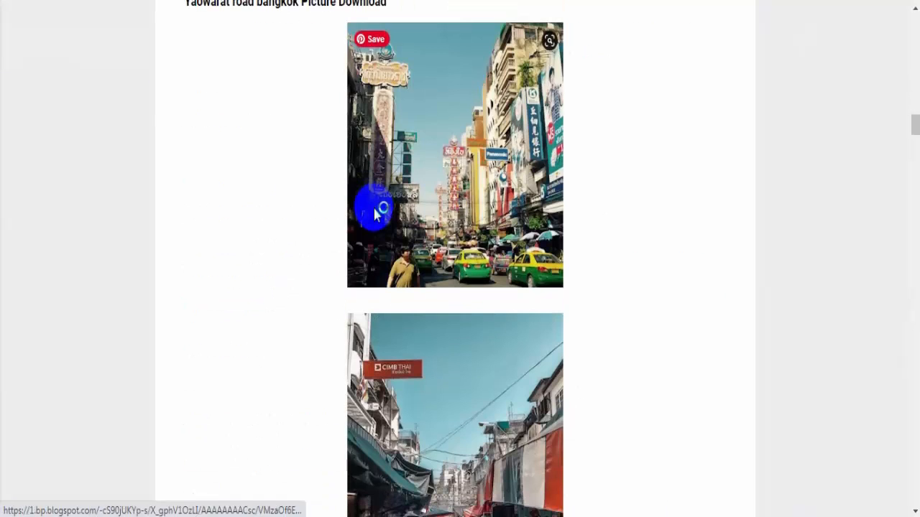
{"action": "scroll", "coordinate": [374, 210], "scroll_direction": "down", "scroll_amount": 15}
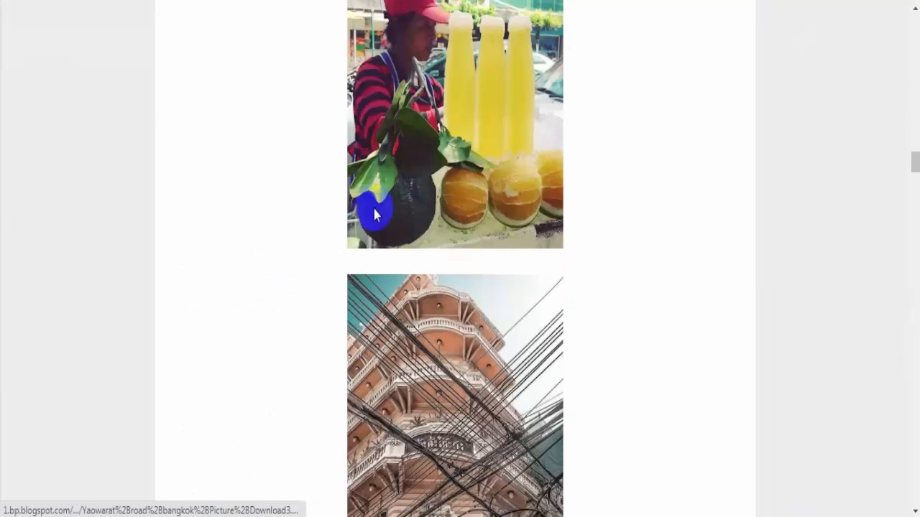
{"action": "scroll", "coordinate": [374, 209], "scroll_direction": "down", "scroll_amount": 15}
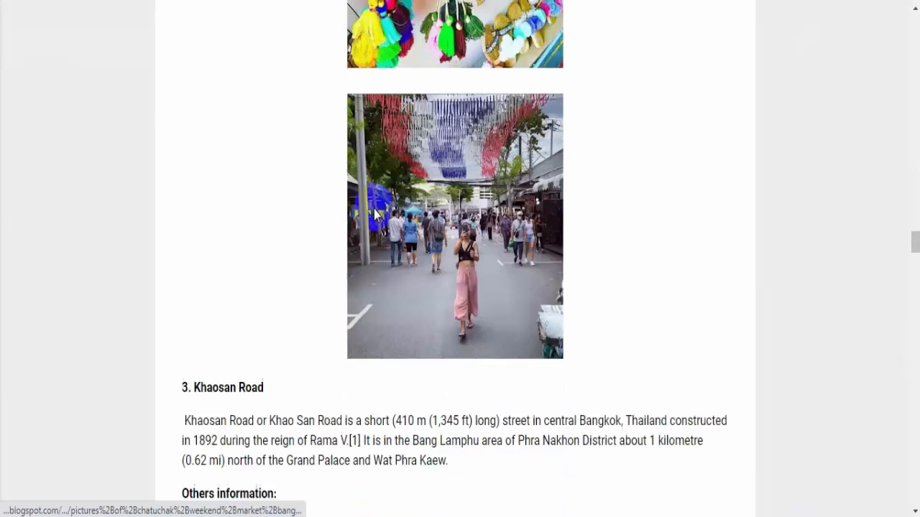
Check the ad spots from Wat Phra Kaew and Wat Arun down to the popular posts and go back to the blog's home page
{"action": "scroll", "coordinate": [374, 209], "scroll_direction": "down", "scroll_amount": 15}
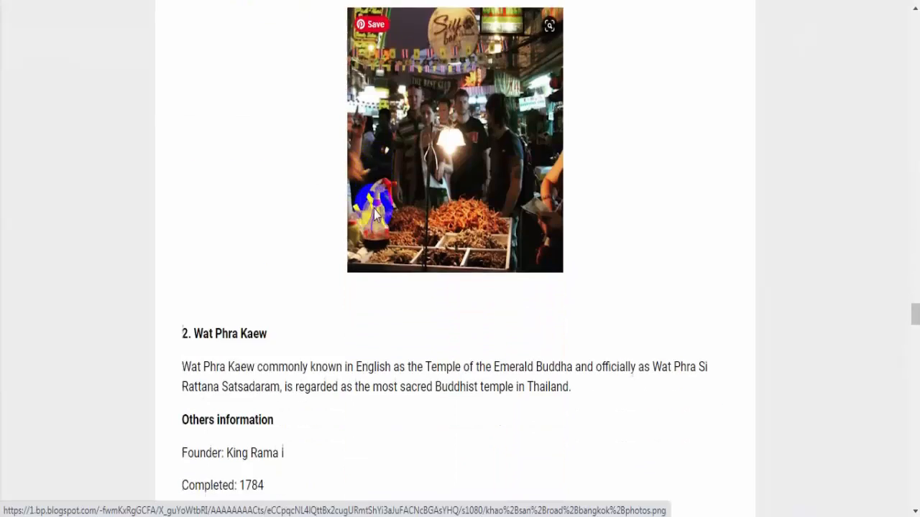
{"action": "scroll", "coordinate": [374, 209], "scroll_direction": "down", "scroll_amount": 15}
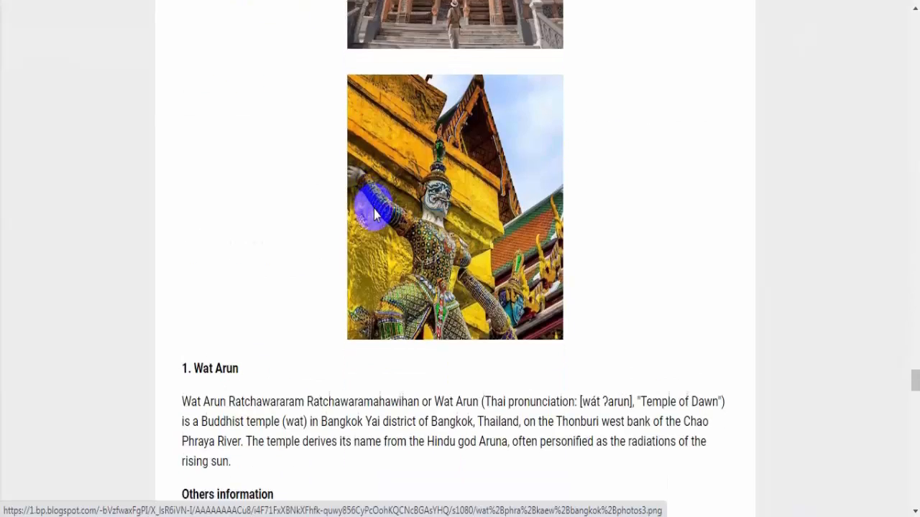
{"action": "scroll", "coordinate": [374, 209], "scroll_direction": "down", "scroll_amount": 4}
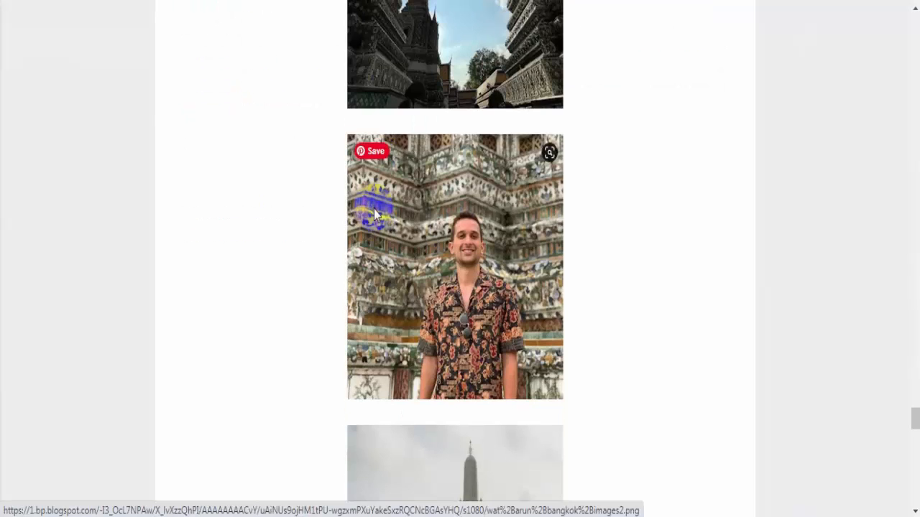
{"action": "scroll", "coordinate": [374, 209], "scroll_direction": "down", "scroll_amount": 8}
{"action": "scroll", "coordinate": [374, 209], "scroll_direction": "down", "scroll_amount": 20}
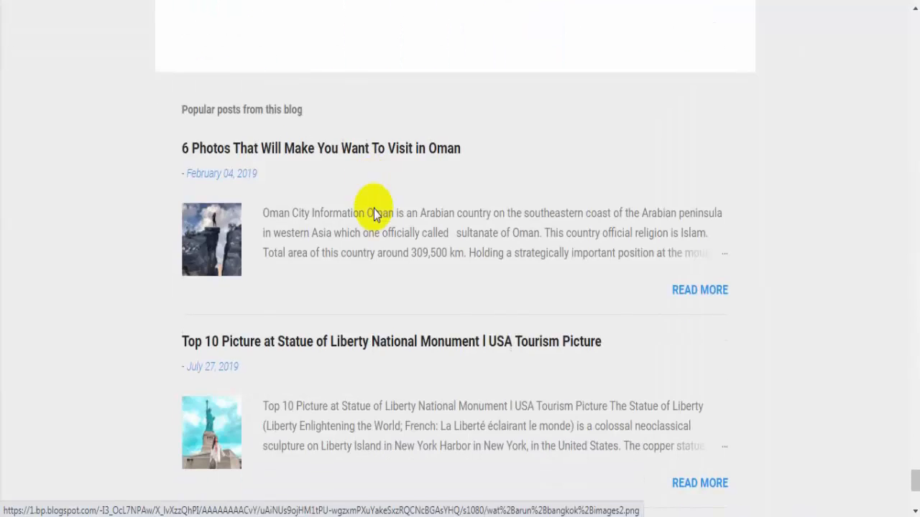
{"action": "scroll", "coordinate": [597, 318], "scroll_direction": "up", "scroll_amount": 20}
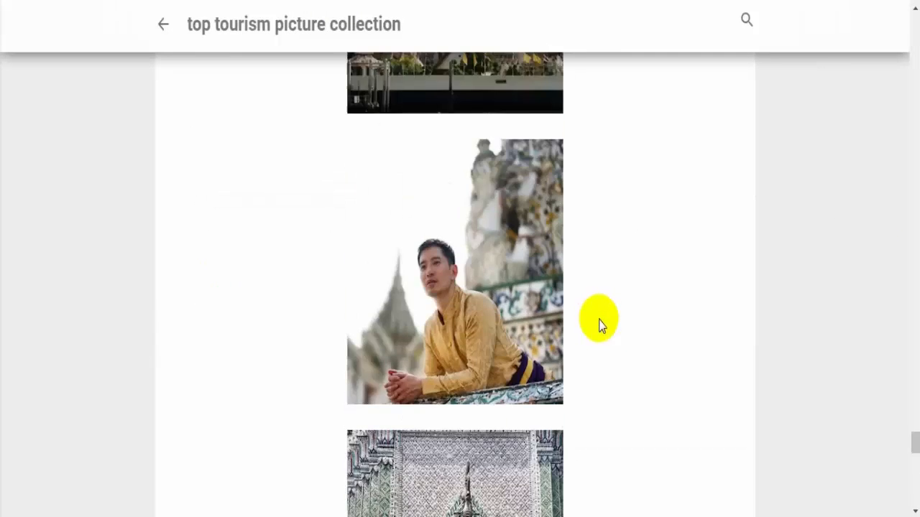
{"action": "left_click_drag", "start_coordinate": [914, 424], "coordinate": [891, 36]}
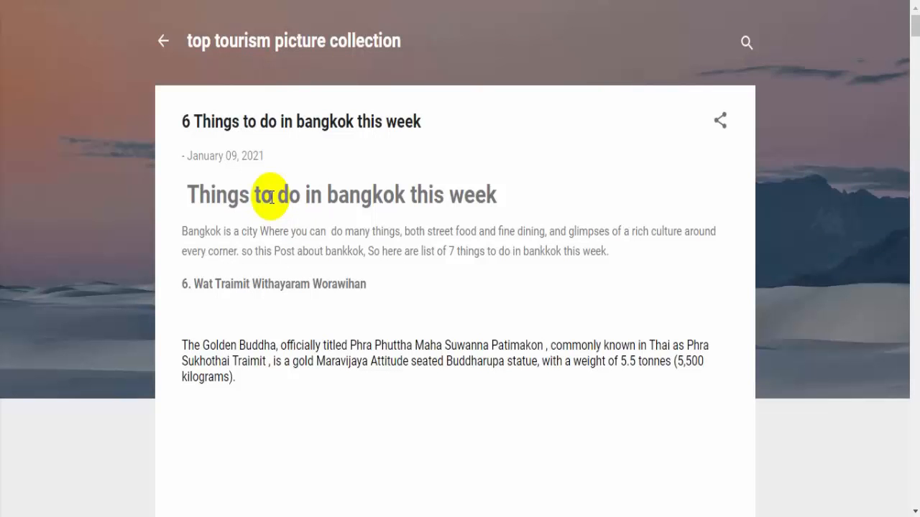
{"action": "left_click", "coordinate": [227, 41]}
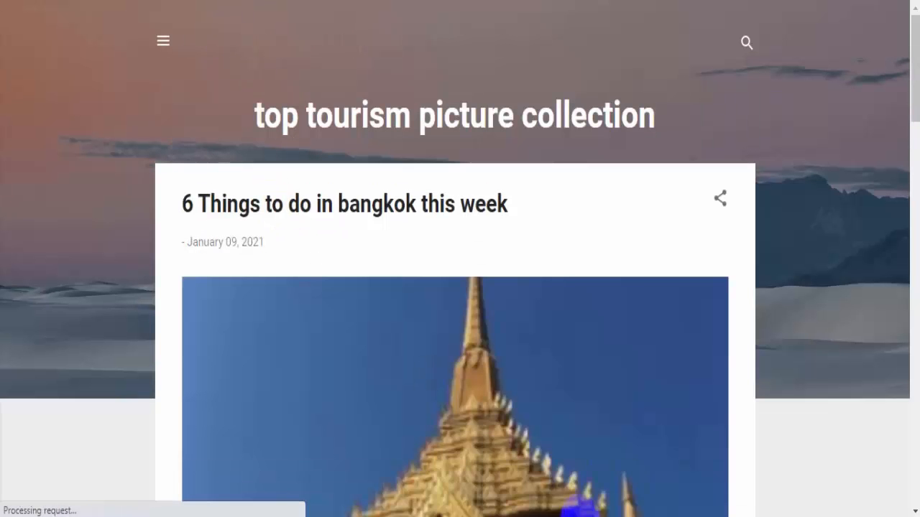